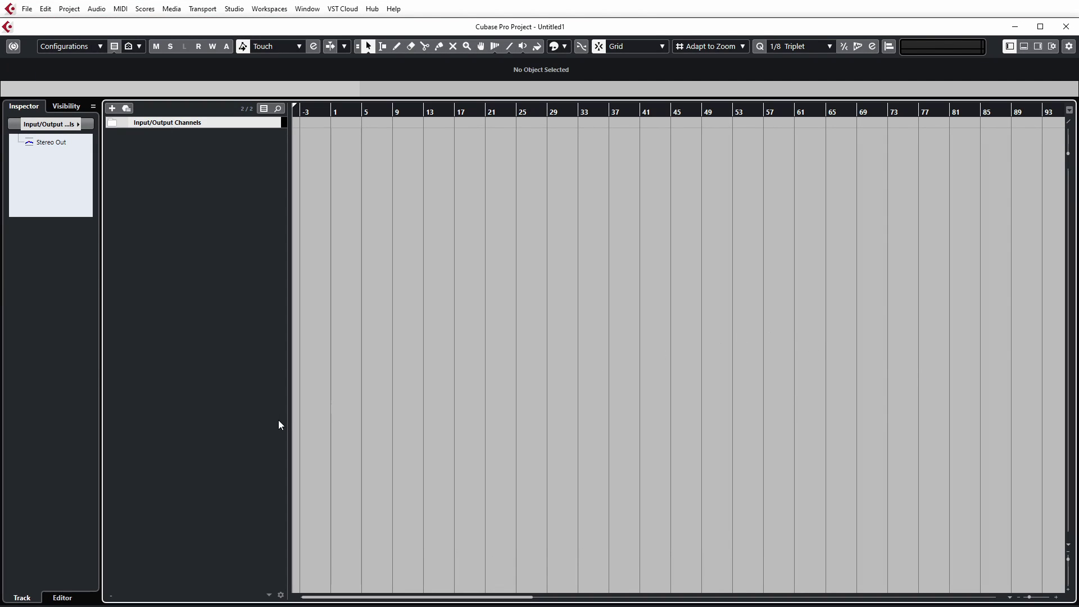
# Start adding an instrument track, browse the instrument list, then cancel it
pyautogui.rightClick(231, 281)
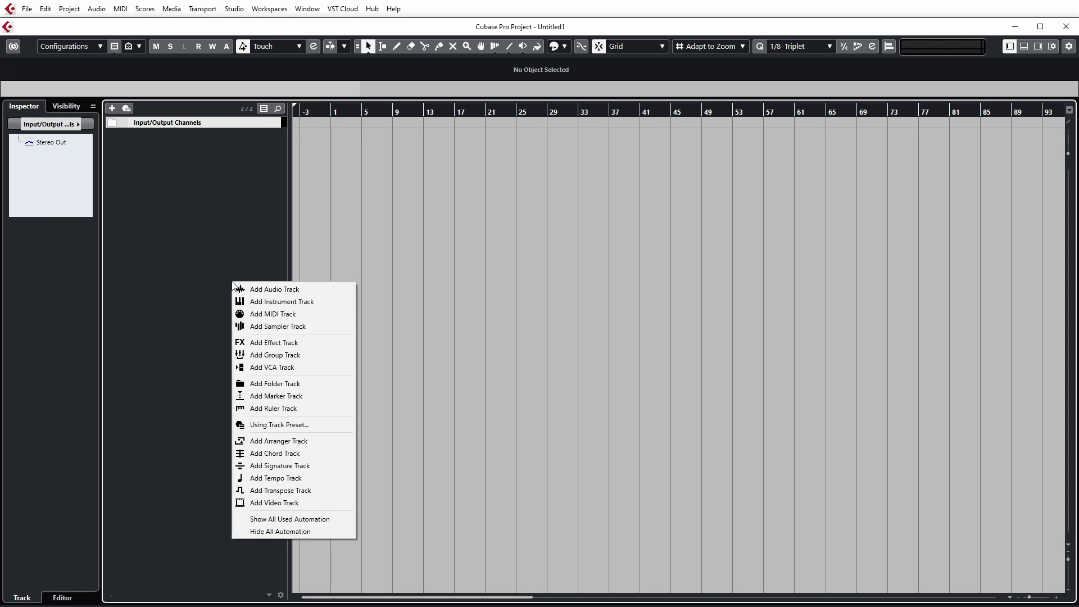
pyautogui.click(312, 303)
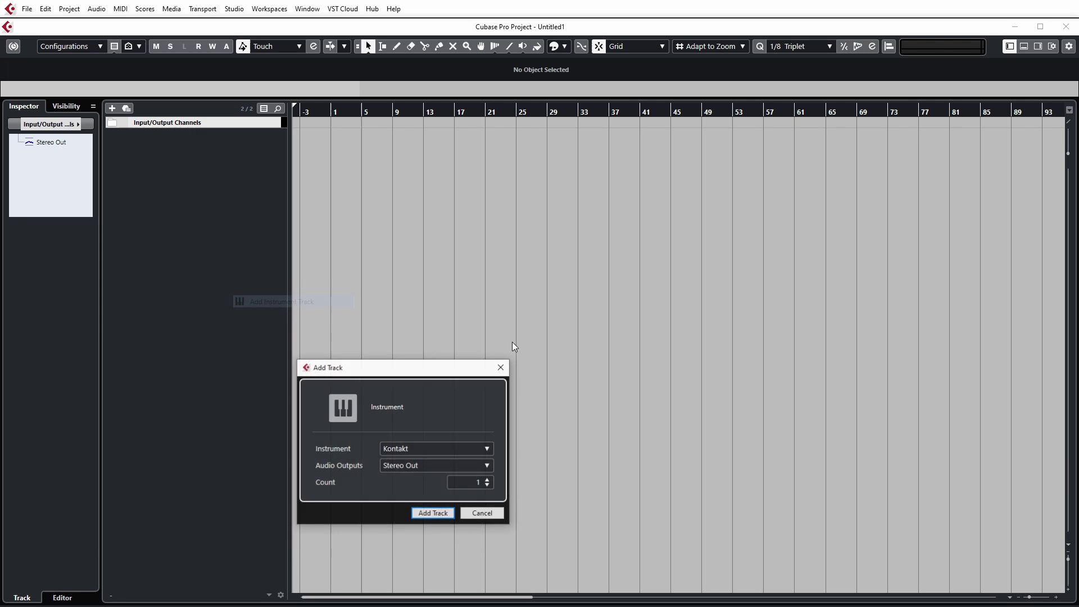
pyautogui.click(461, 449)
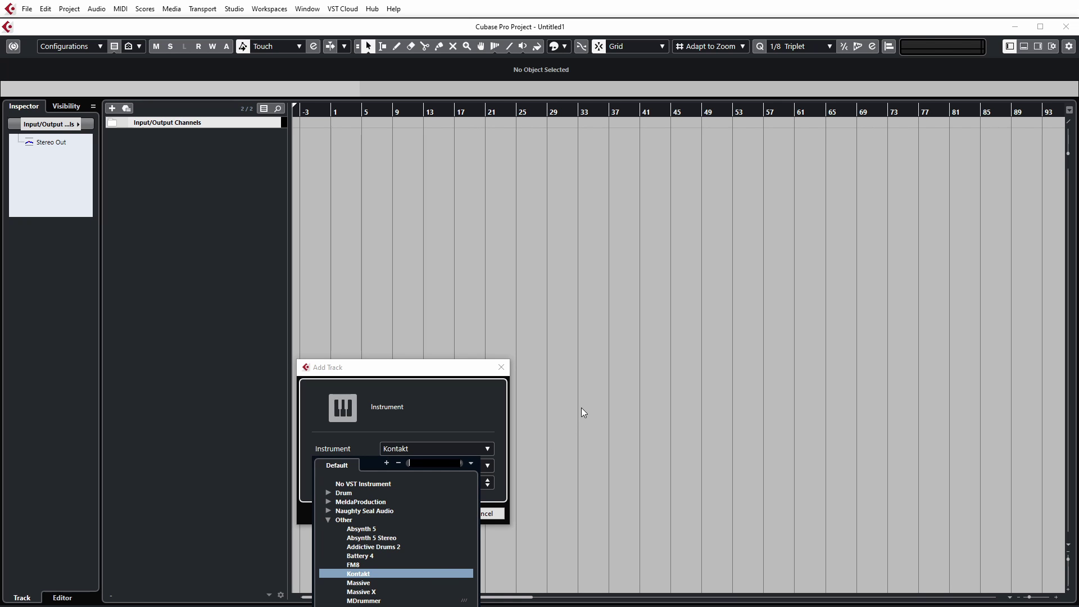
pyautogui.click(220, 424)
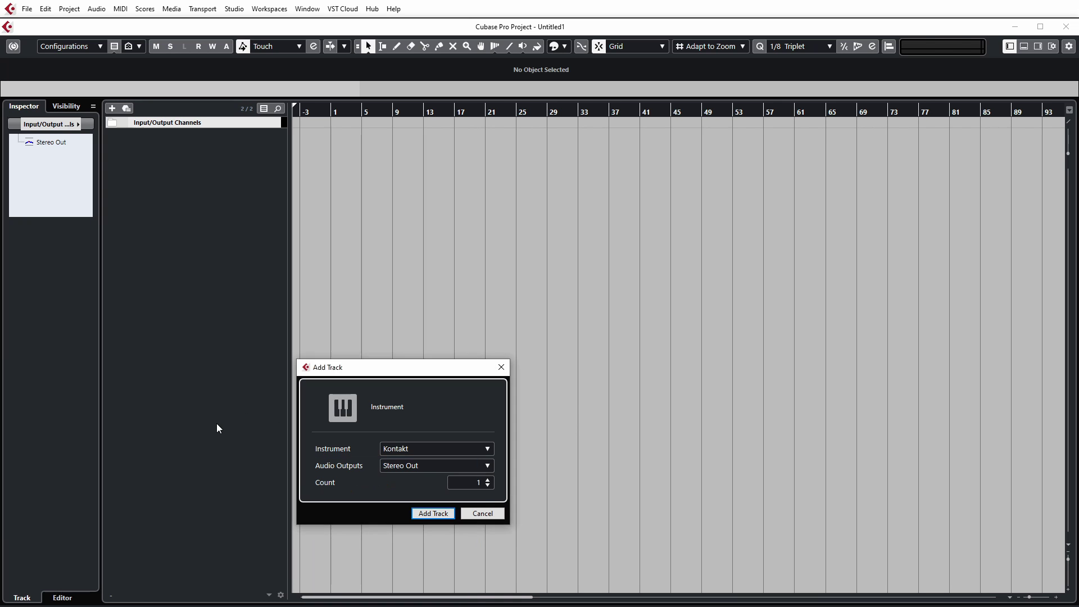
pyautogui.click(475, 513)
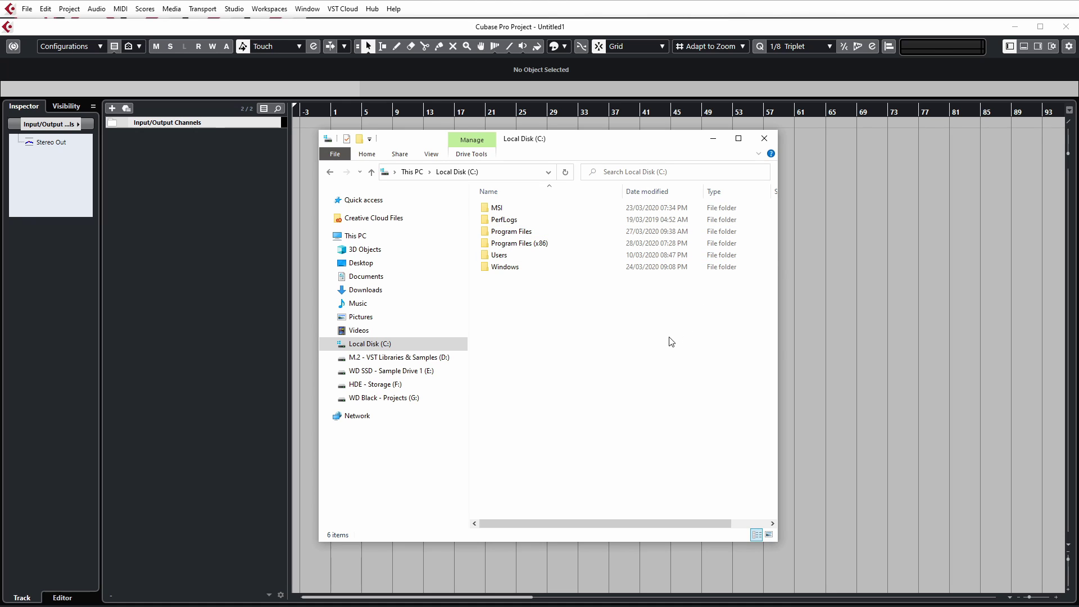
# Browse into C:\Program Files\Common Files\VST3, then go back up to Program Files
pyautogui.doubleClick(553, 233)
pyautogui.doubleClick(555, 291)
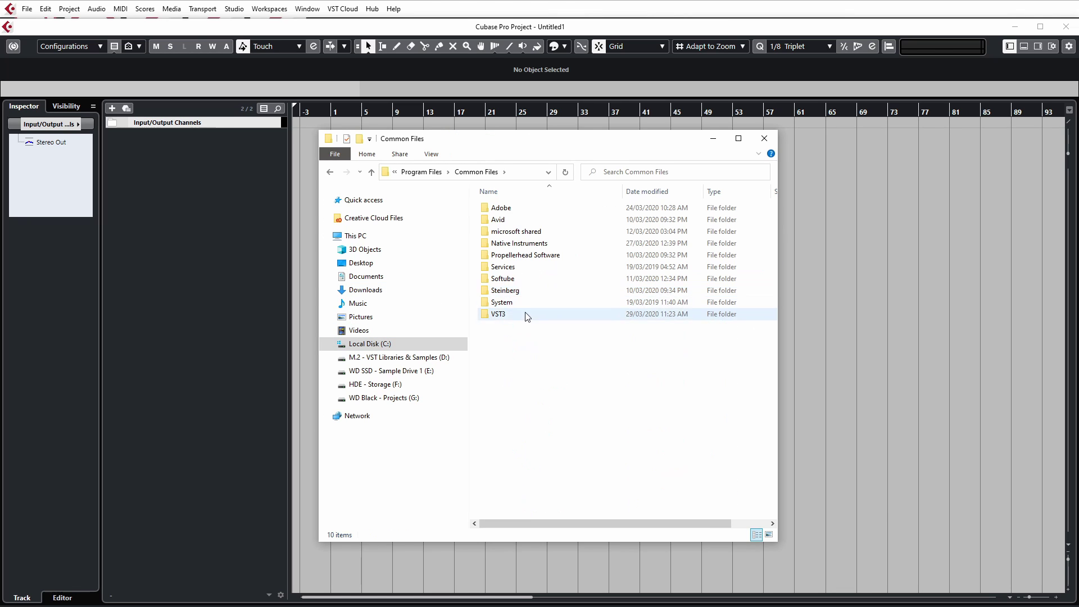
pyautogui.doubleClick(528, 316)
pyautogui.scroll(-3, 582, 397)
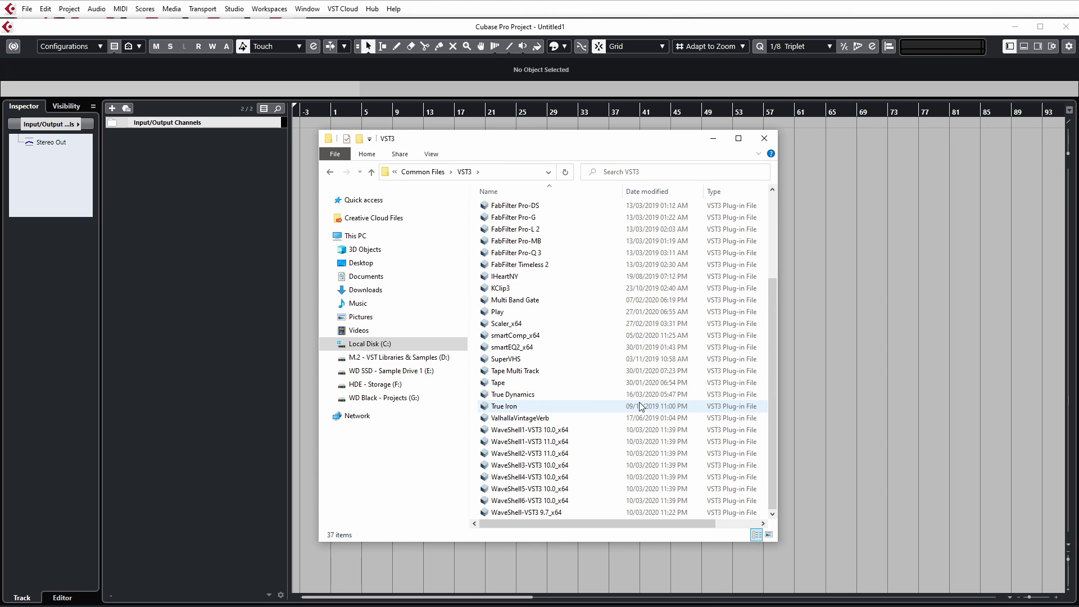
pyautogui.scroll(3, 613, 388)
pyautogui.scroll(2, 609, 388)
pyautogui.press('BackSpace')
pyautogui.press('BackSpace')
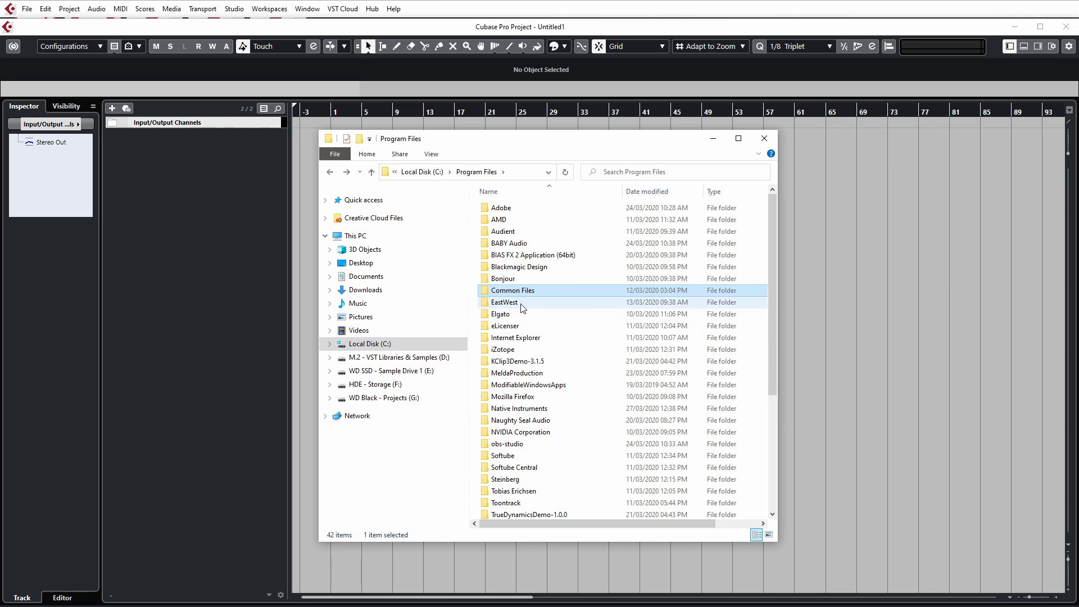
# Look inside Program Files\VSTPlugIns, then return to Program Files
pyautogui.scroll(-3, 591, 365)
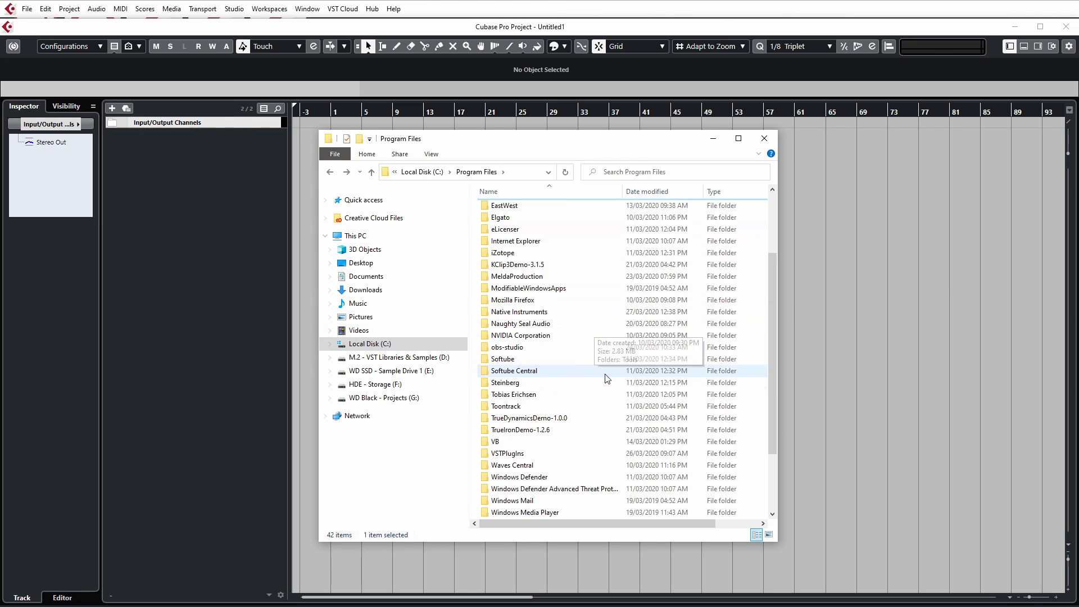
pyautogui.doubleClick(542, 453)
pyautogui.scroll(-5, 575, 433)
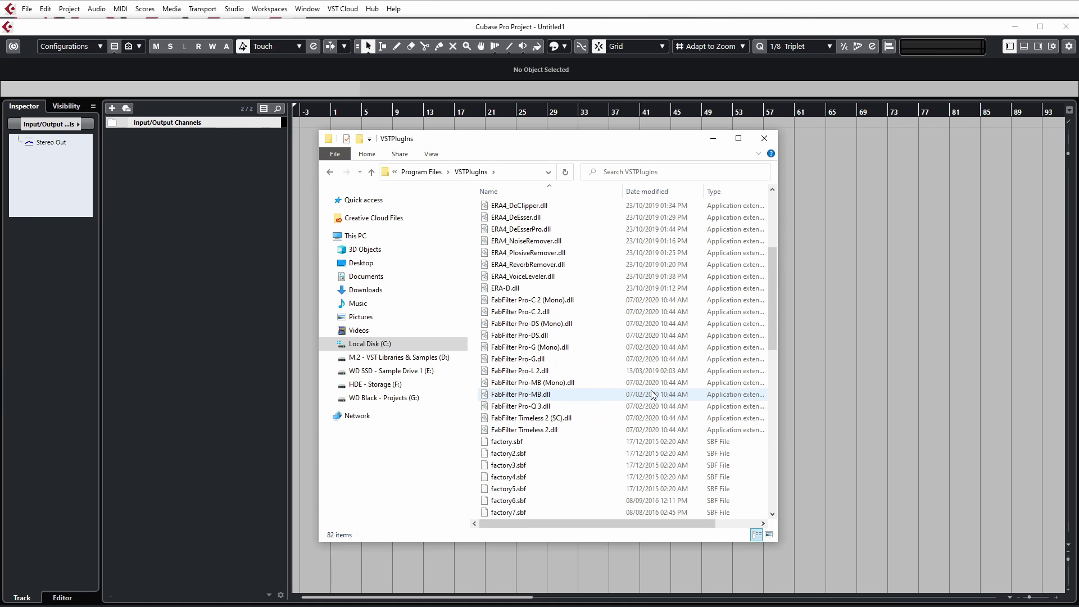
pyautogui.hotkey('alt', 'Left')
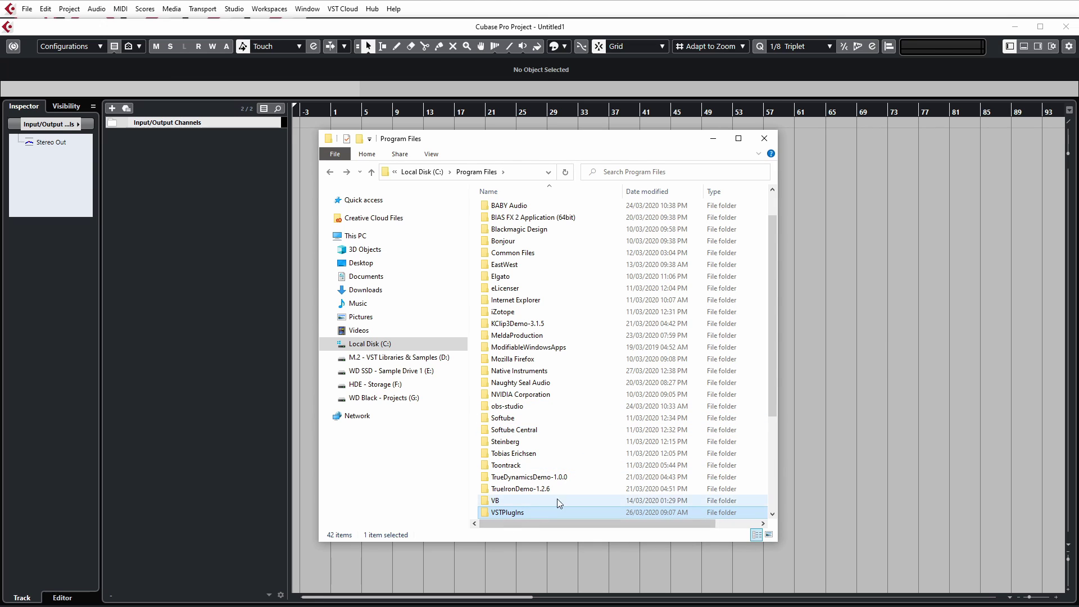
# Open the 32-bit plug-in folder Program Files (x86)\VSTPlugIns from drive C
pyautogui.click(444, 343)
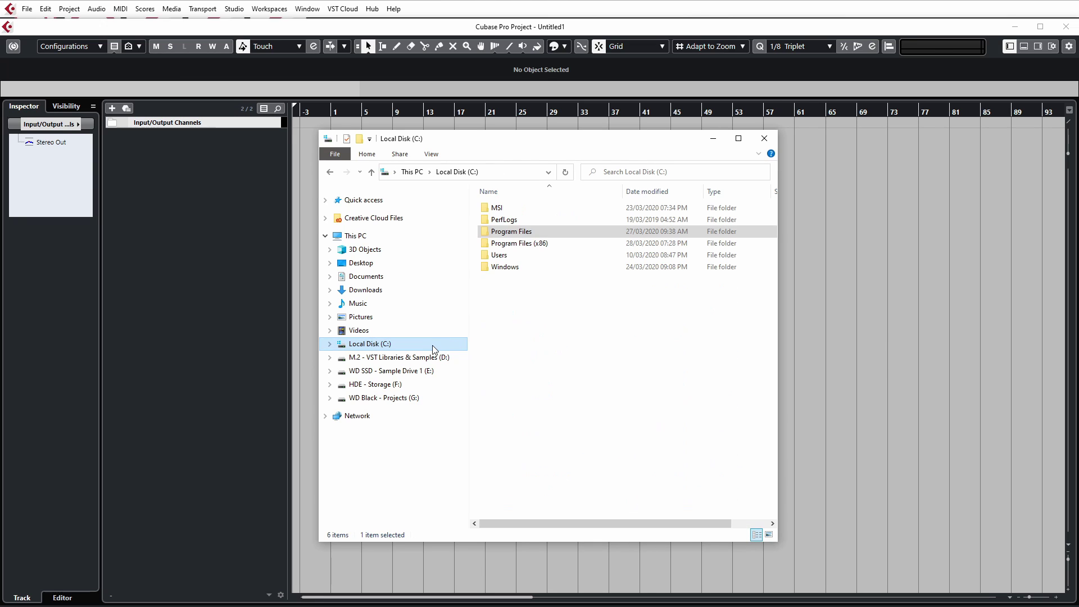
pyautogui.doubleClick(543, 249)
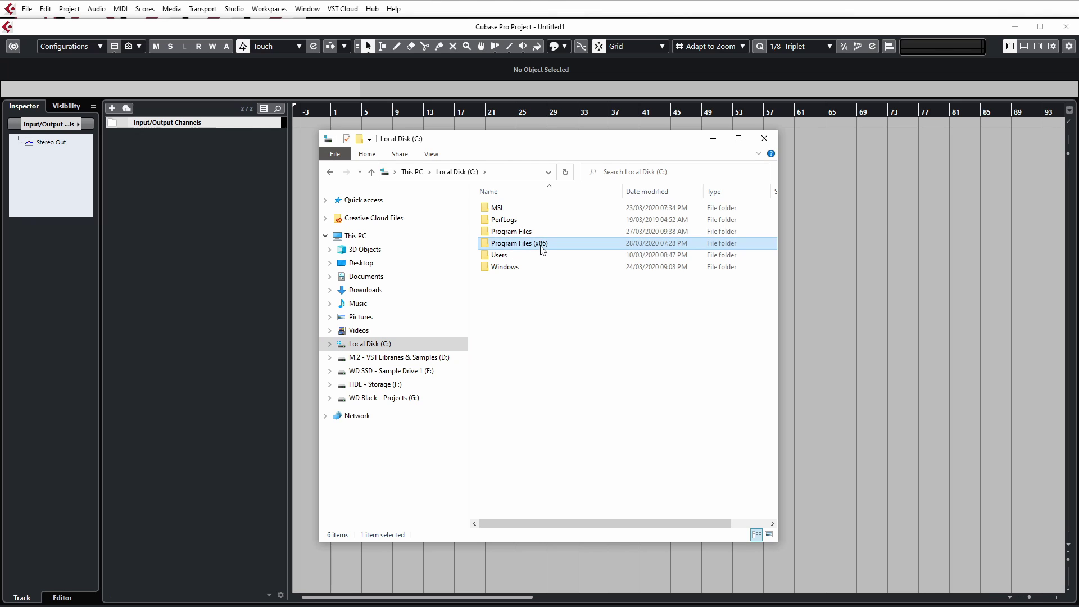
pyautogui.scroll(-5, 562, 416)
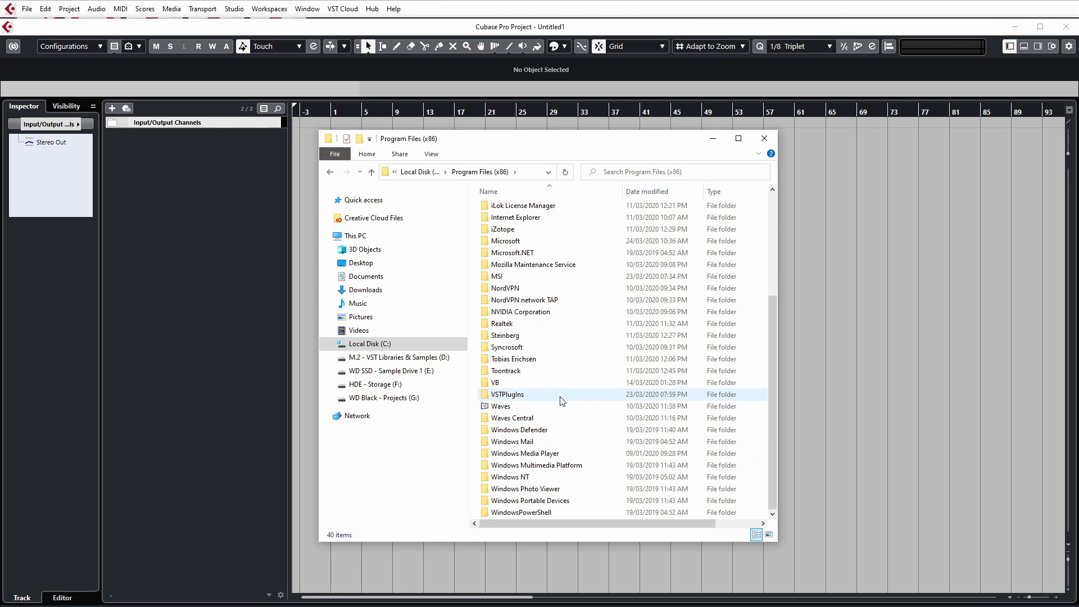
pyautogui.doubleClick(564, 396)
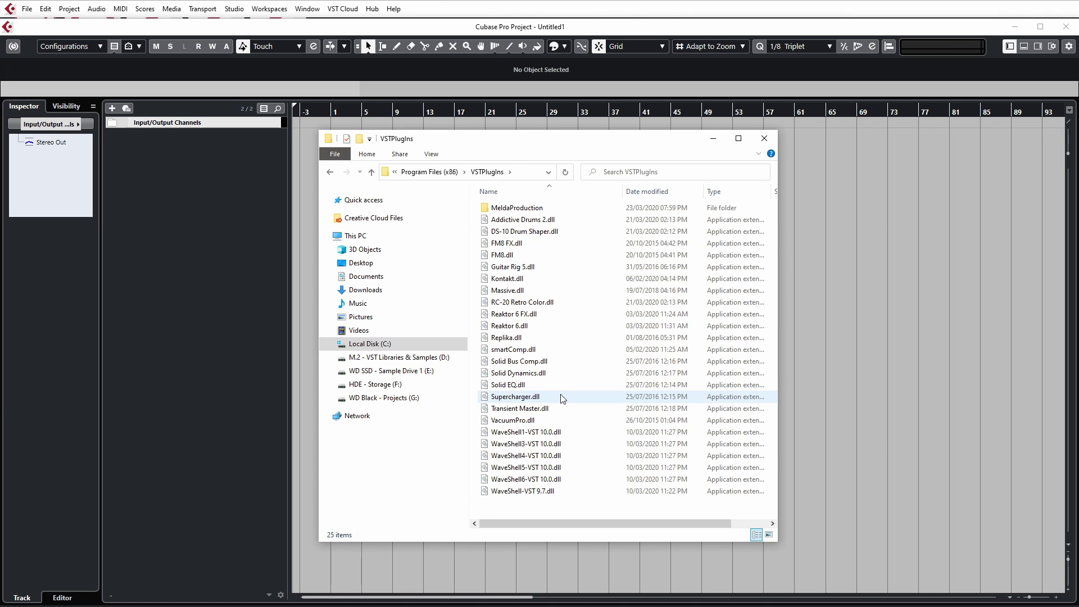
# Go back to drive C, select Program Files, and return to the Cubase project
pyautogui.hotkey('alt', 'Left')
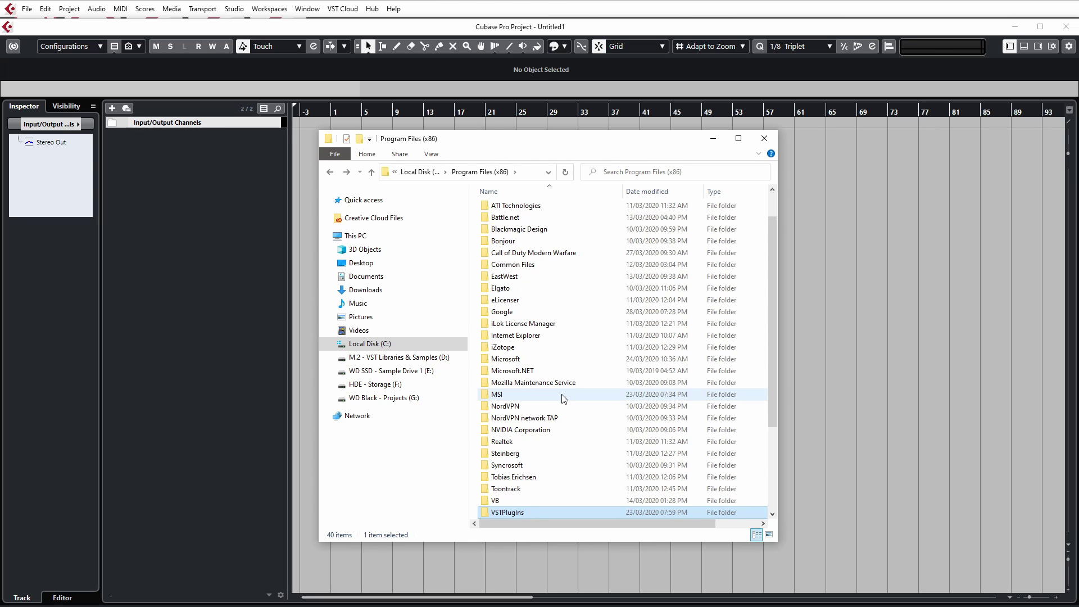
pyautogui.hotkey('alt', 'Left')
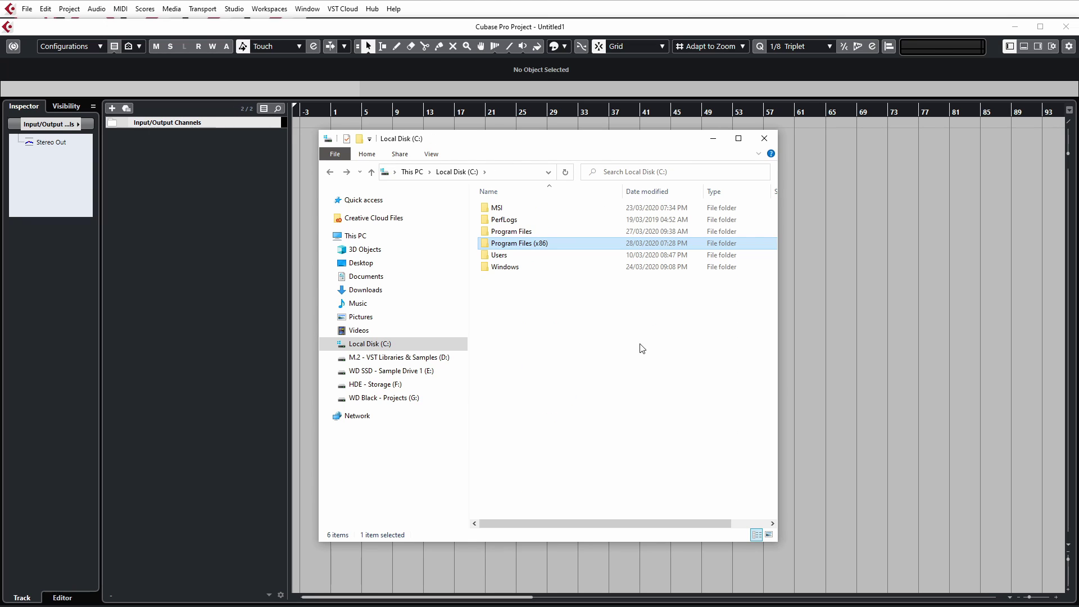
pyautogui.click(551, 231)
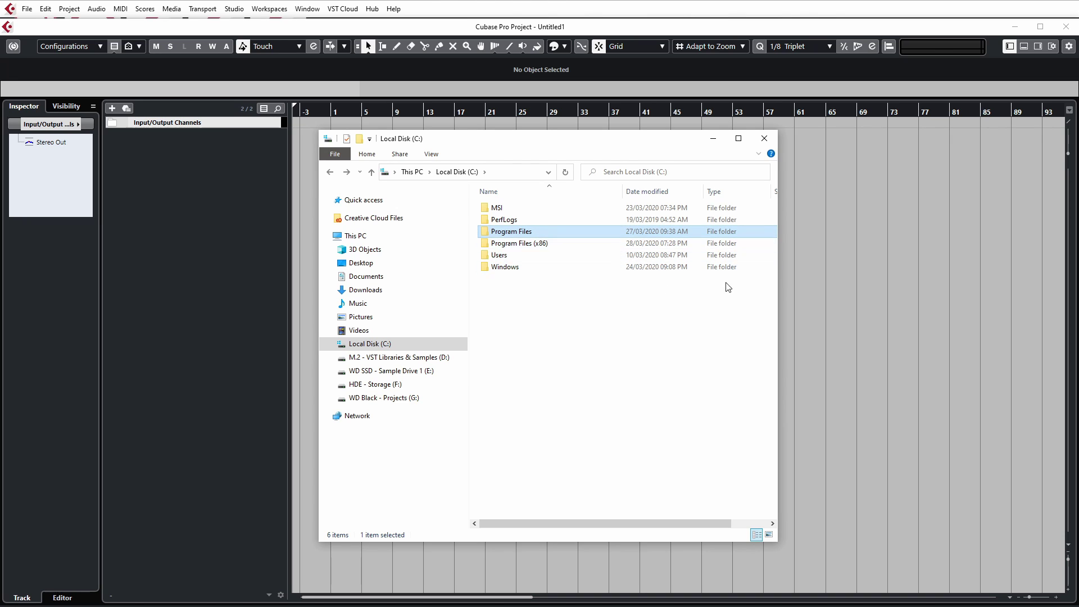
pyautogui.click(874, 304)
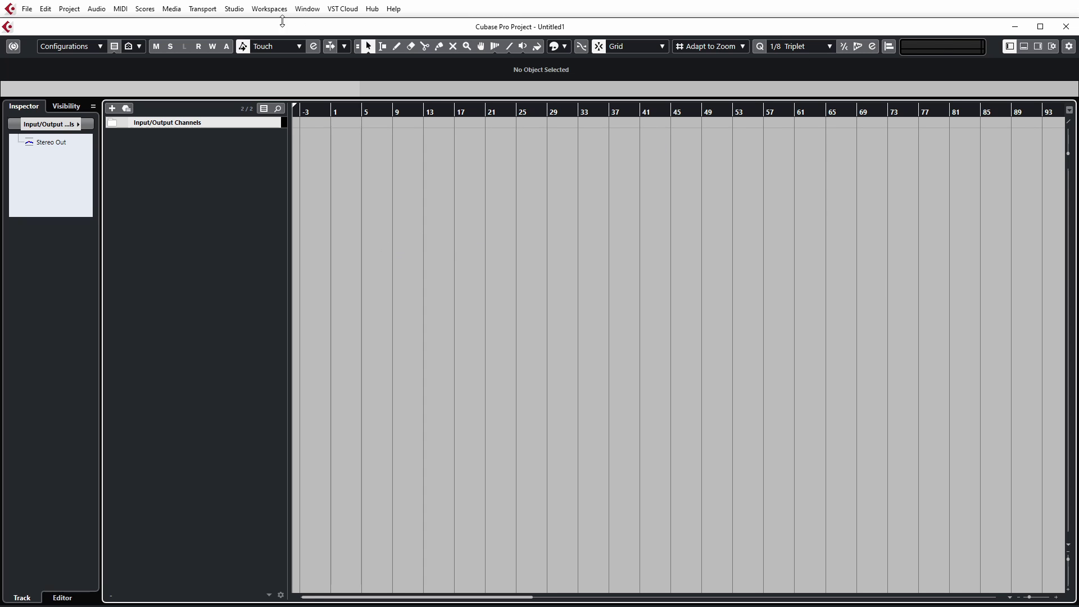
# Bring up the Studio menu, closing and reopening it
pyautogui.click(234, 10)
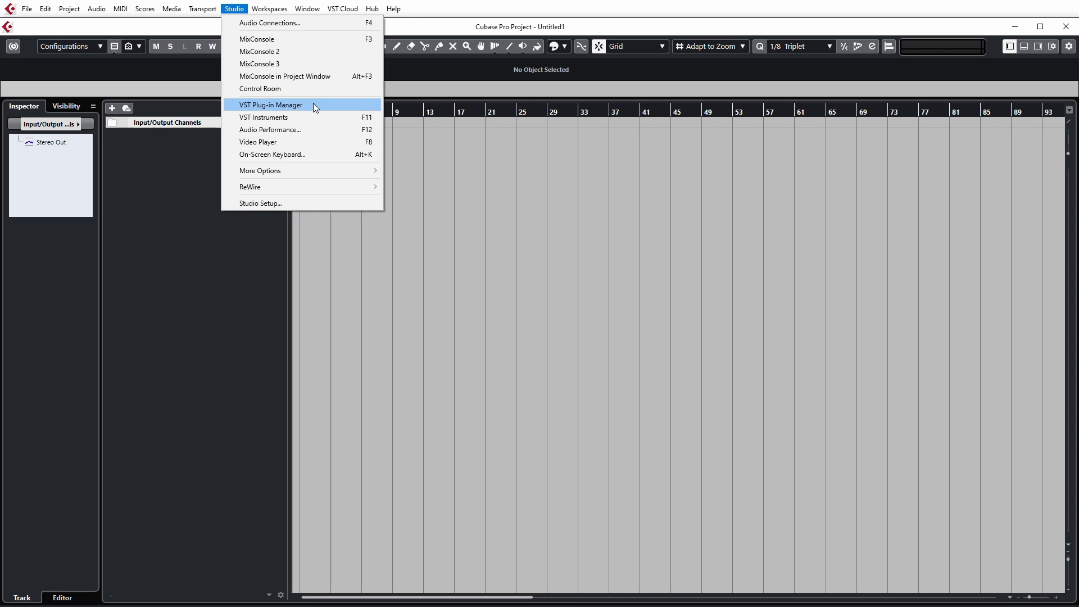
pyautogui.click(240, 11)
pyautogui.click(239, 11)
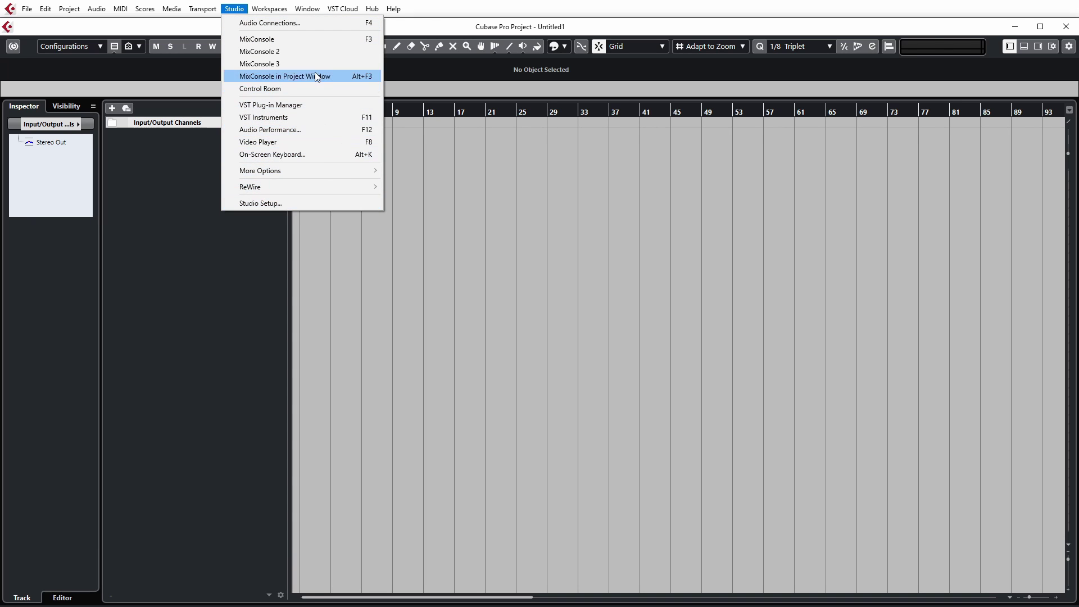
# Open the VST Plug-in Manager and compare the VST Instruments and VST Effects lists
pyautogui.click(314, 108)
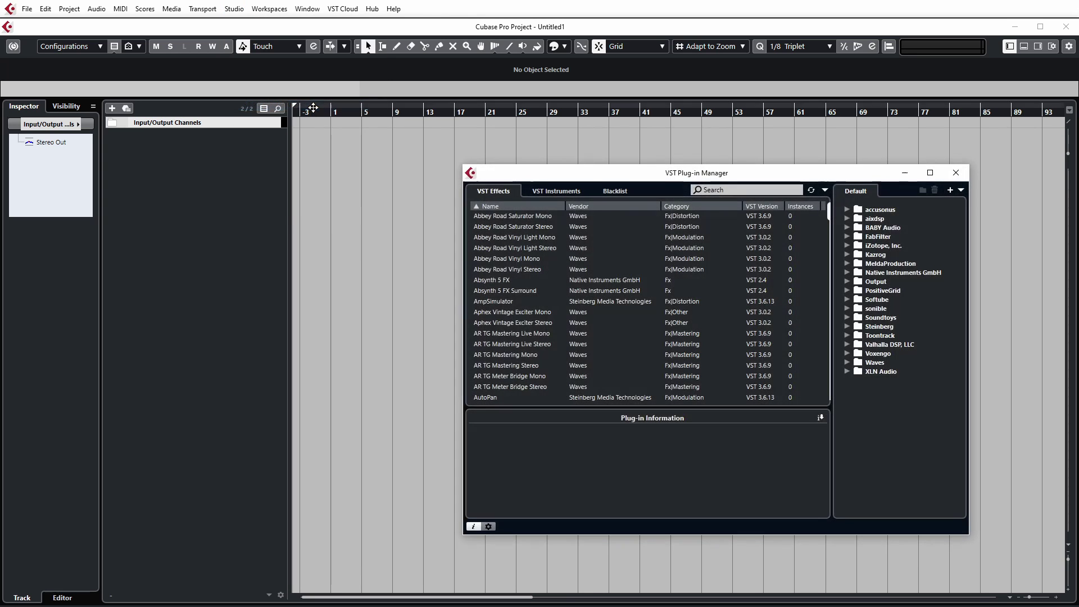
pyautogui.click(565, 191)
pyautogui.click(512, 191)
pyautogui.click(539, 190)
pyautogui.click(513, 190)
pyautogui.click(565, 192)
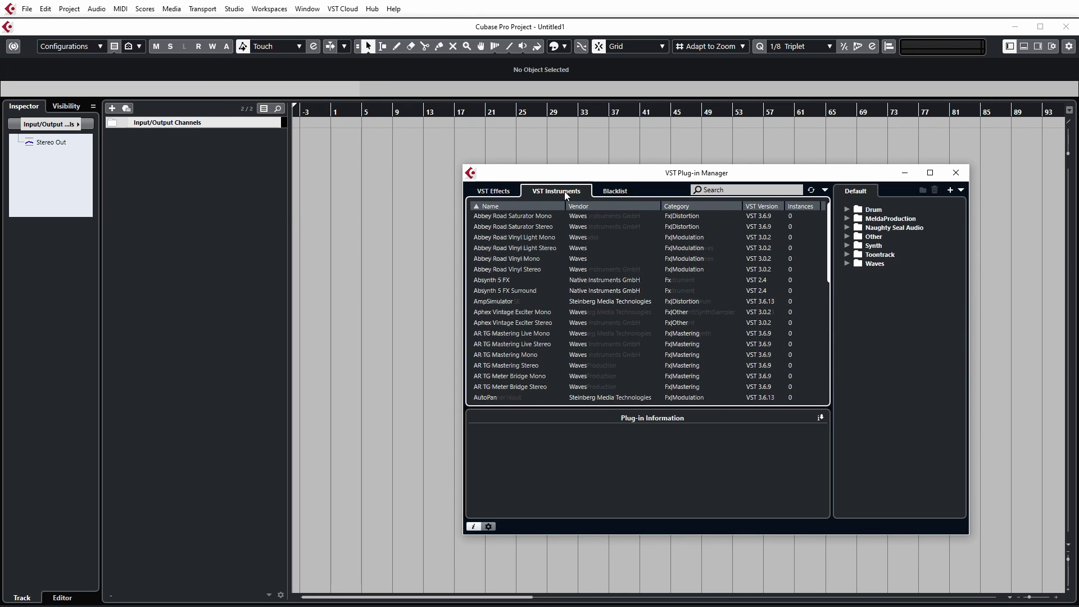
pyautogui.click(517, 187)
# Abort a plug-in Update, then view details of AR TG Mastering Live Mono and Abbey Road Saturator Stereo
pyautogui.click(820, 417)
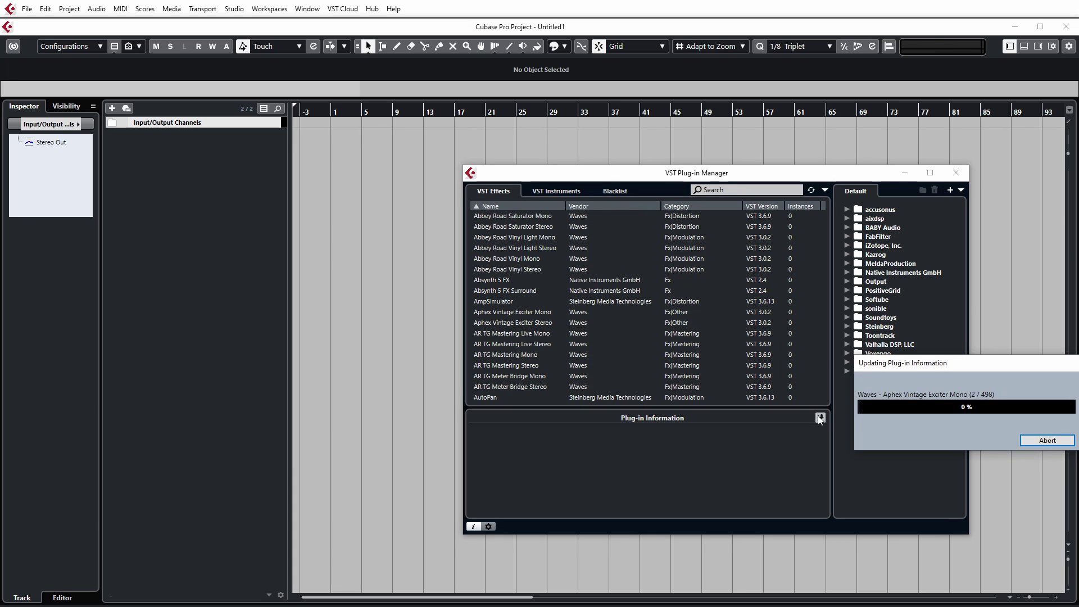
pyautogui.click(1031, 440)
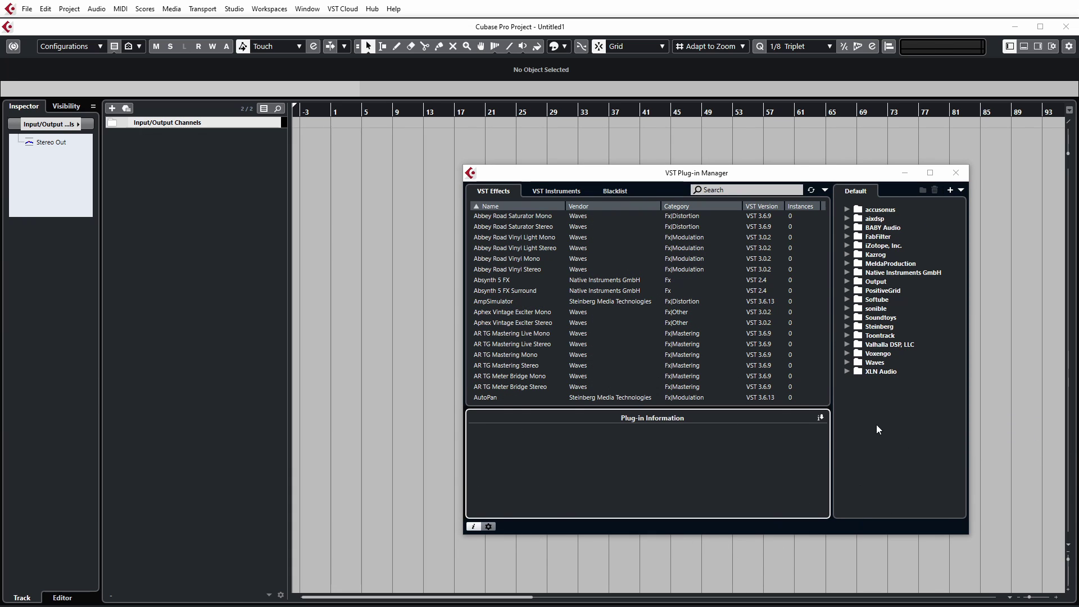
pyautogui.click(518, 333)
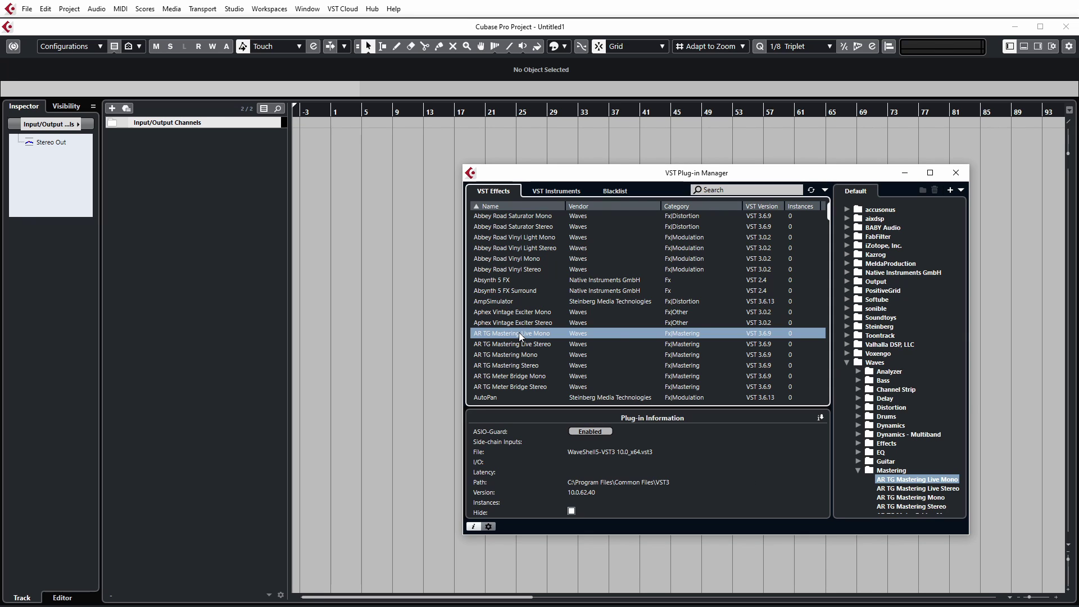
pyautogui.click(532, 224)
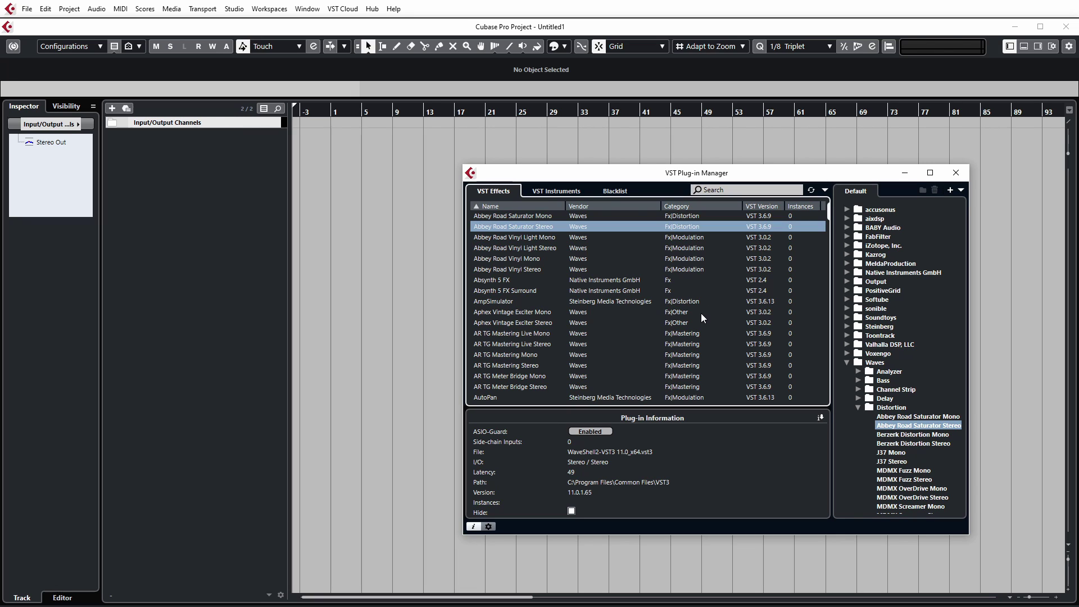
# Show the VST 2 Plug-in Path Settings and undo the accidental removal of the Steinberg VST2 path
pyautogui.click(489, 526)
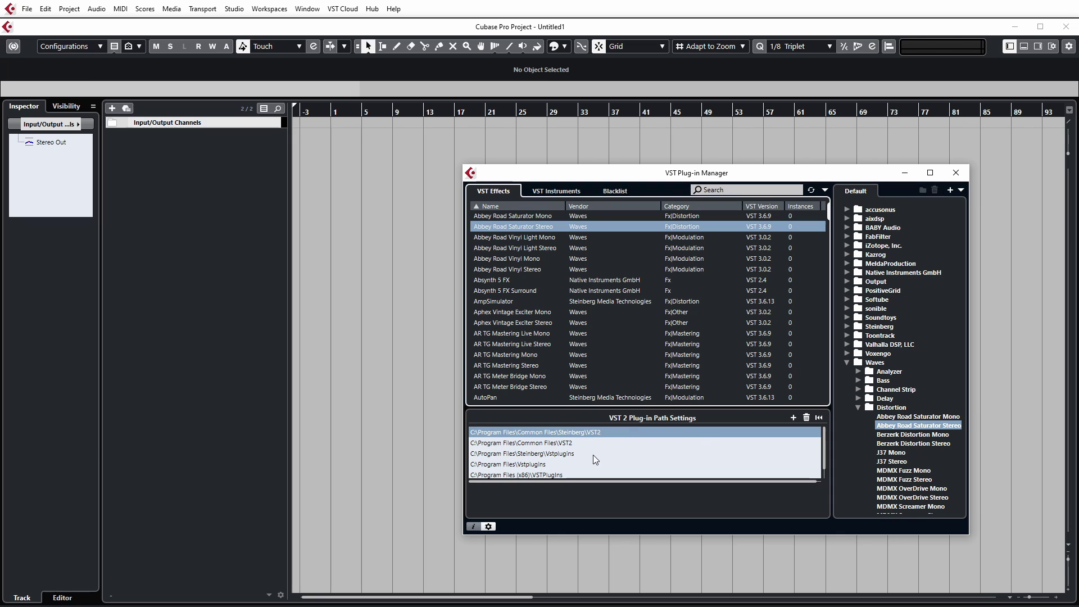
pyautogui.press('Delete')
pyautogui.click(548, 433)
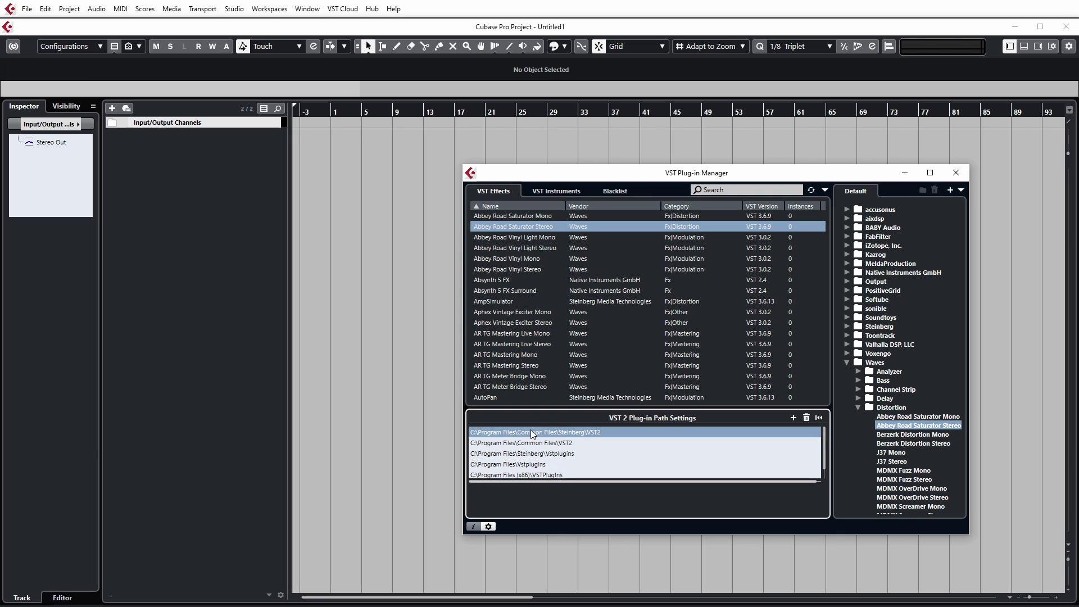
pyautogui.hotkey('ctrl', 'z')
# Select each listed plug-in path, from Vstplugins folders to Common Files\VST3
pyautogui.click(542, 454)
pyautogui.click(557, 464)
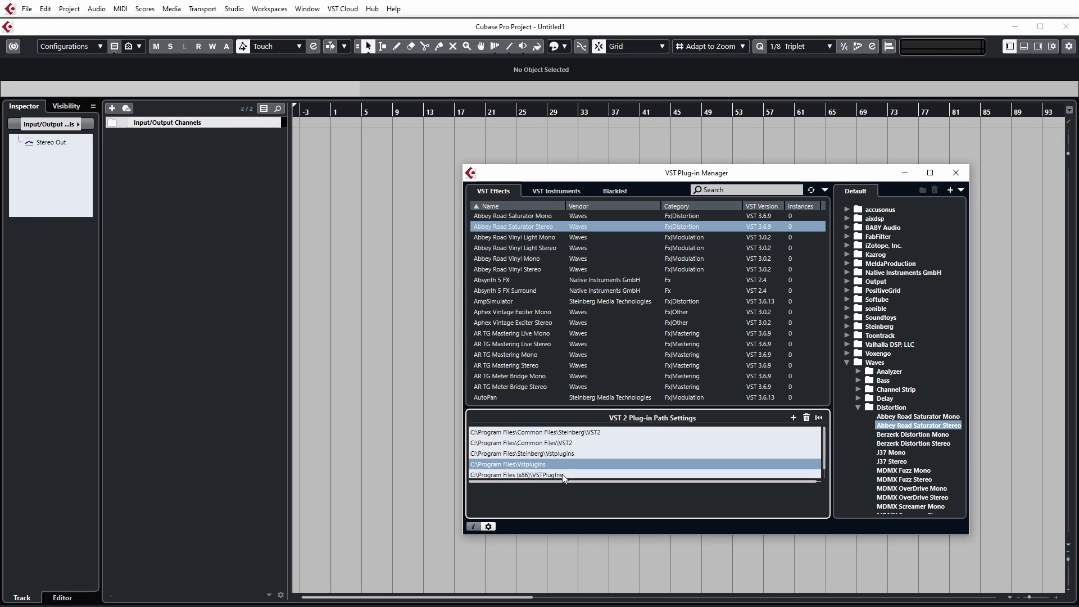
pyautogui.click(531, 434)
pyautogui.click(548, 443)
pyautogui.click(564, 454)
pyautogui.click(564, 464)
pyautogui.scroll(-1, 605, 467)
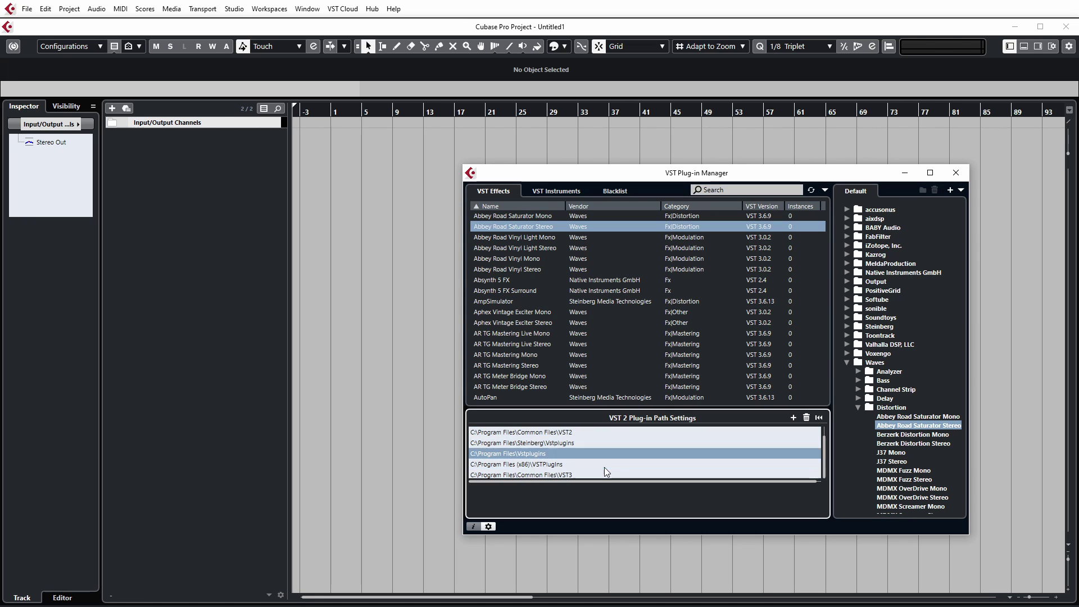
pyautogui.click(565, 464)
pyautogui.click(575, 476)
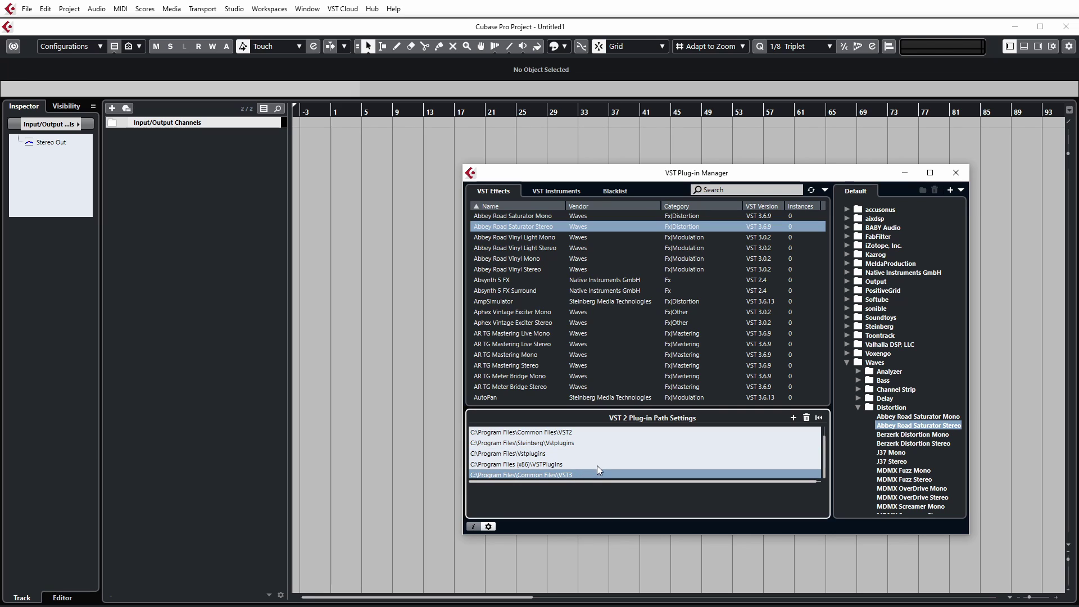
pyautogui.scroll(1, 597, 465)
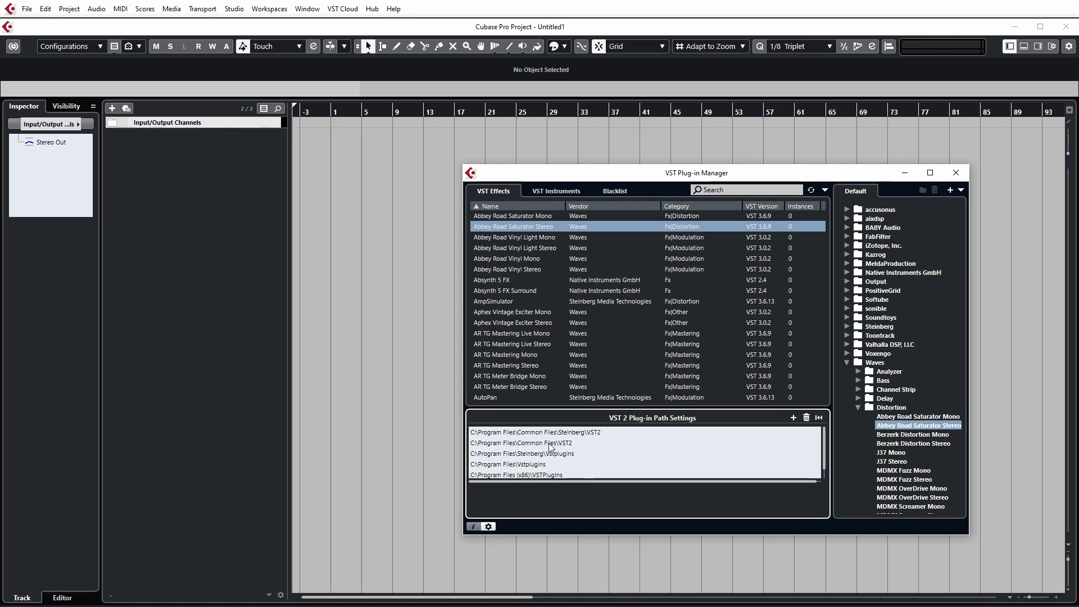
pyautogui.scroll(-1, 531, 475)
pyautogui.click(528, 475)
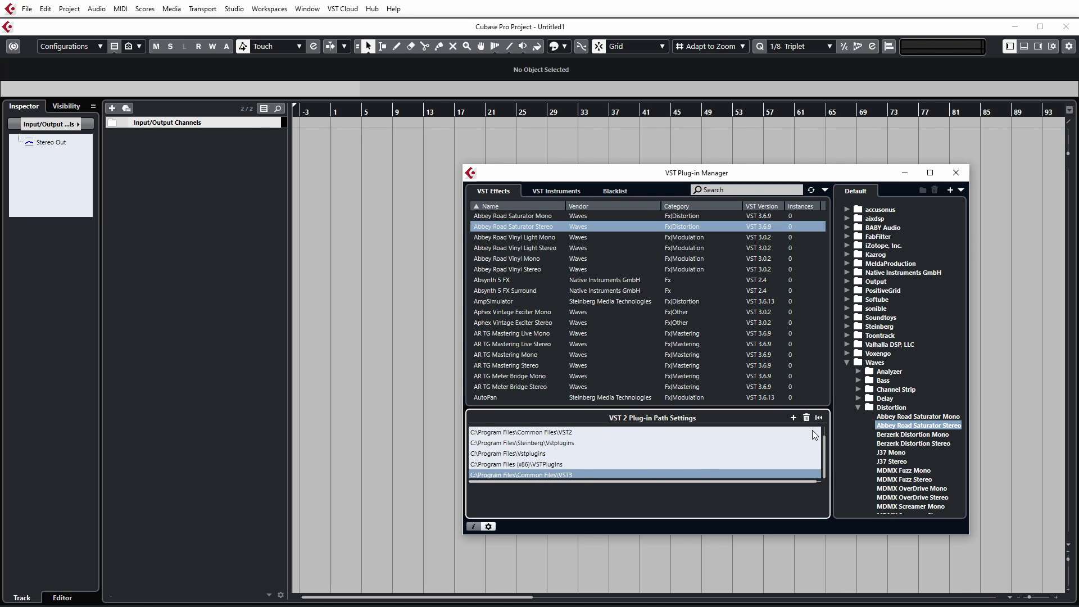
# Cancel adding a plug-in folder, run Rescan All, and move the 0-new-plug-ins result message
pyautogui.click(793, 417)
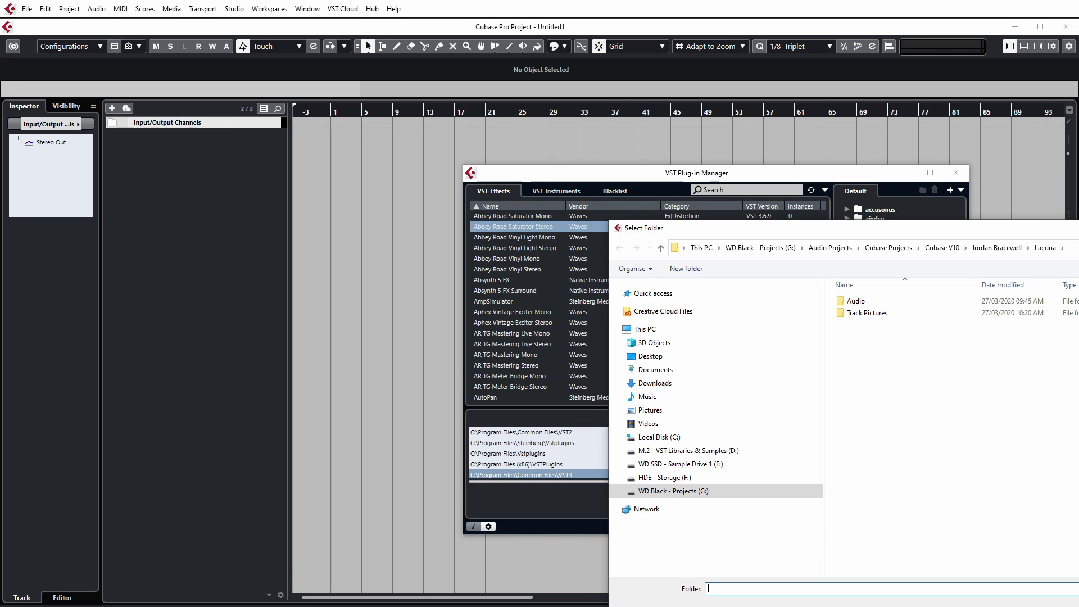
pyautogui.press('Escape')
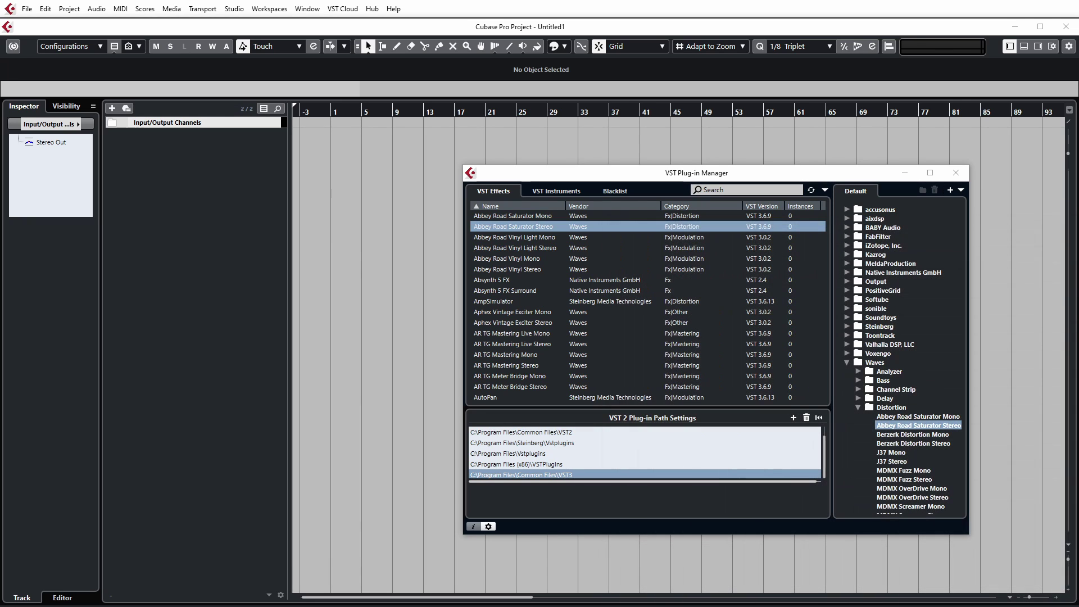
pyautogui.click(811, 190)
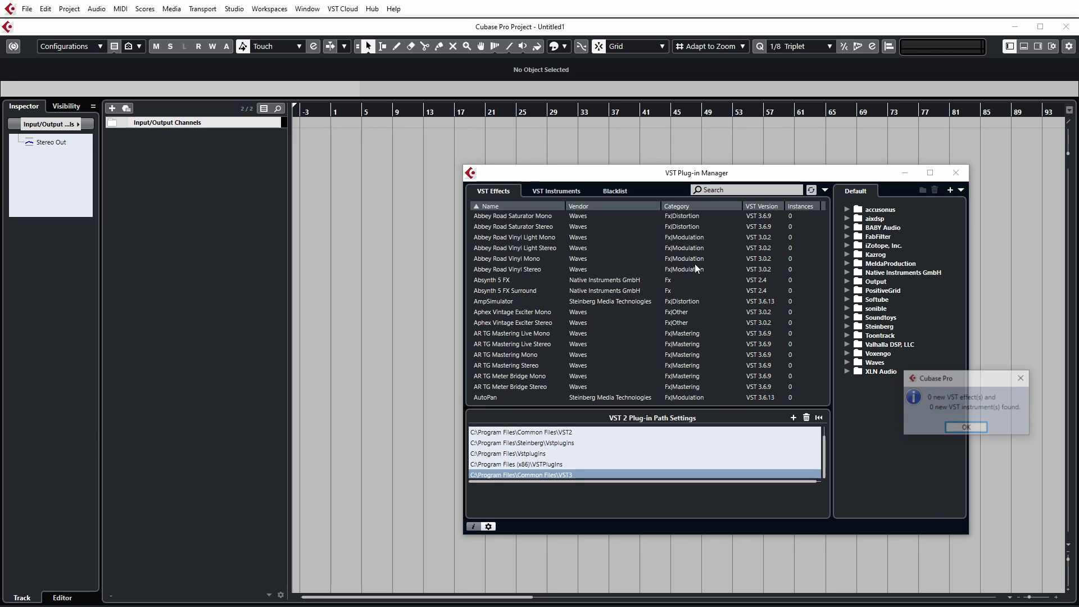
pyautogui.moveTo(987, 382); pyautogui.dragTo(670, 298)
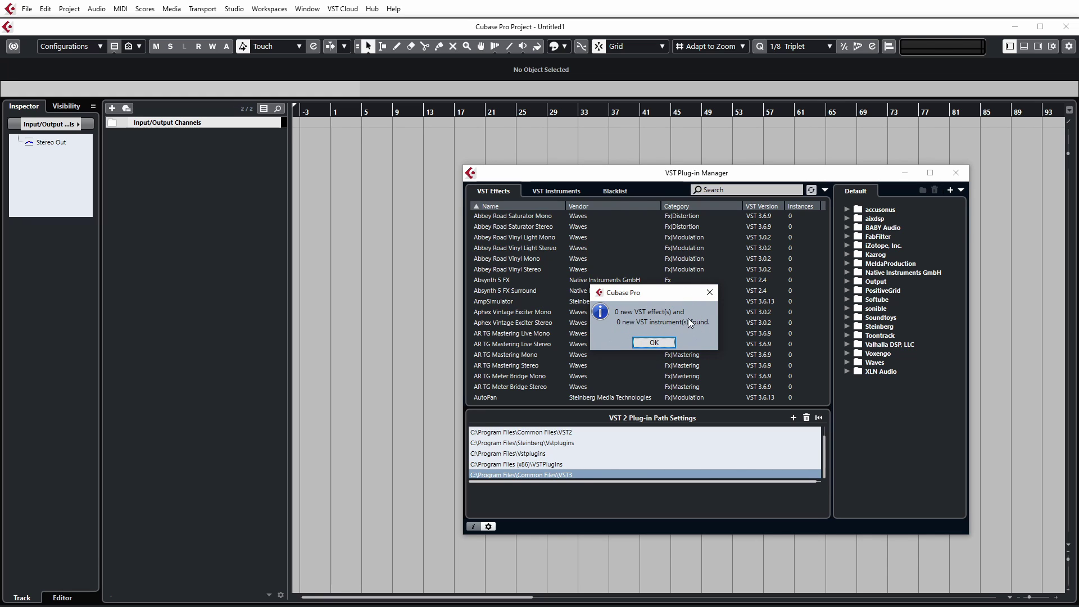
# Dismiss the scan result and scroll through the Blacklist of 32 Bit and Not a plug-in entries
pyautogui.click(662, 343)
pyautogui.click(613, 192)
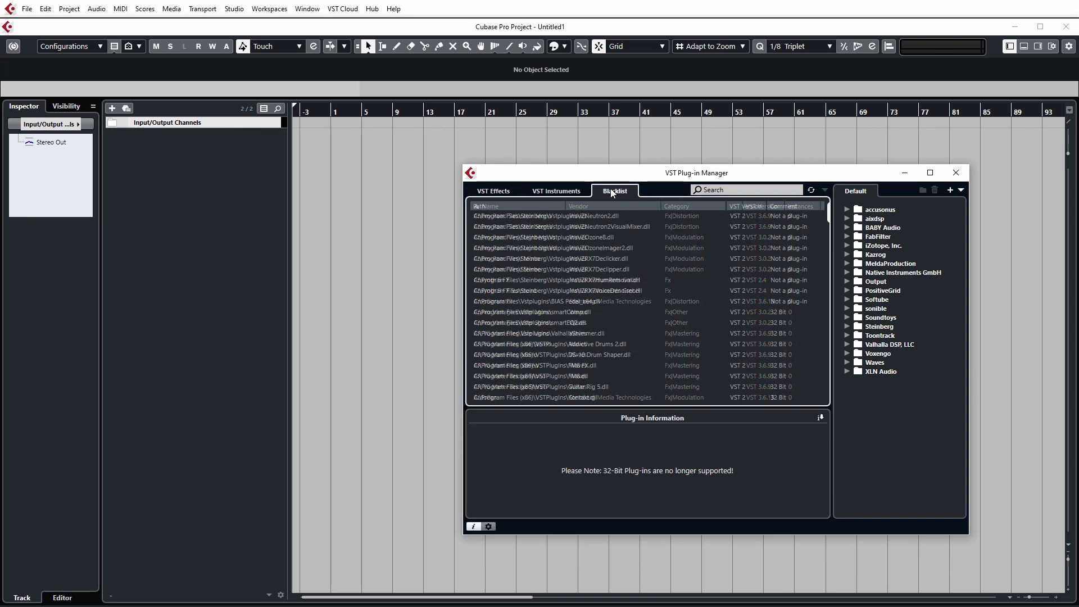
pyautogui.scroll(-5, 779, 310)
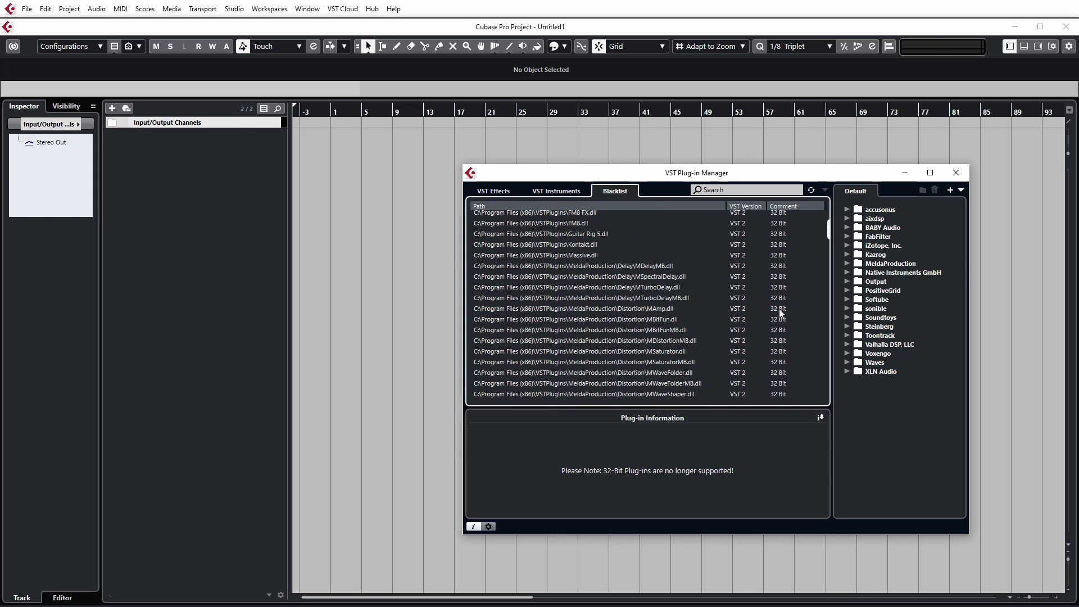
pyautogui.scroll(-12, 779, 309)
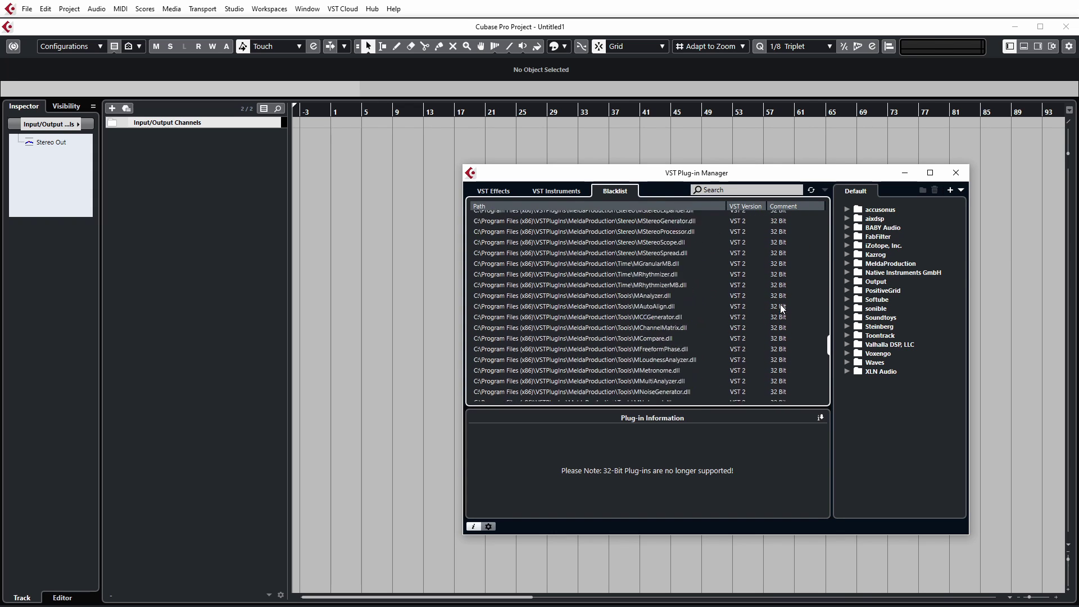
pyautogui.scroll(-10, 781, 311)
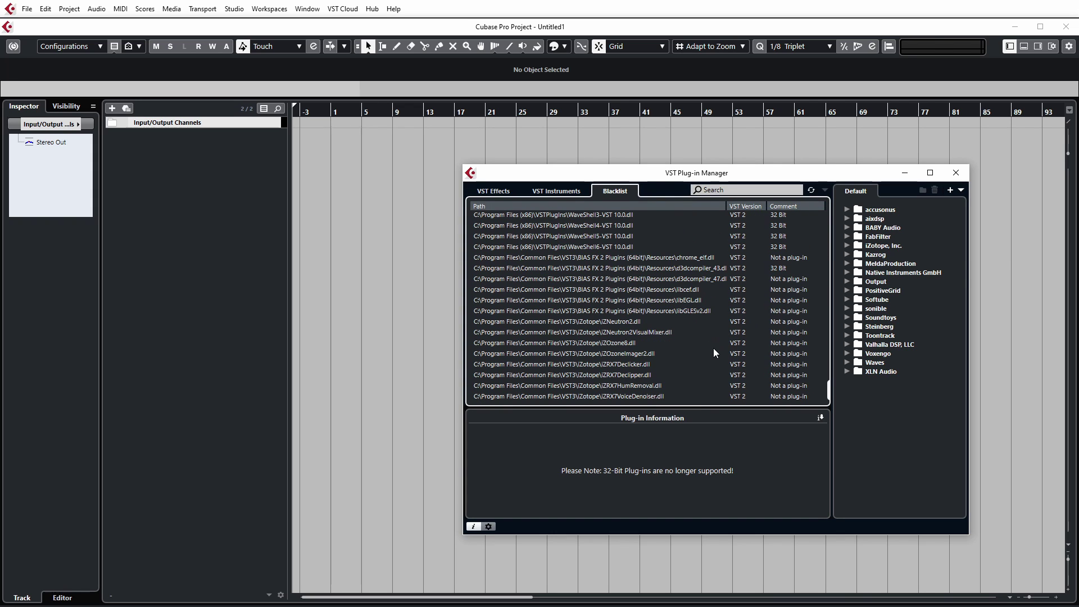
pyautogui.scroll(12, 775, 373)
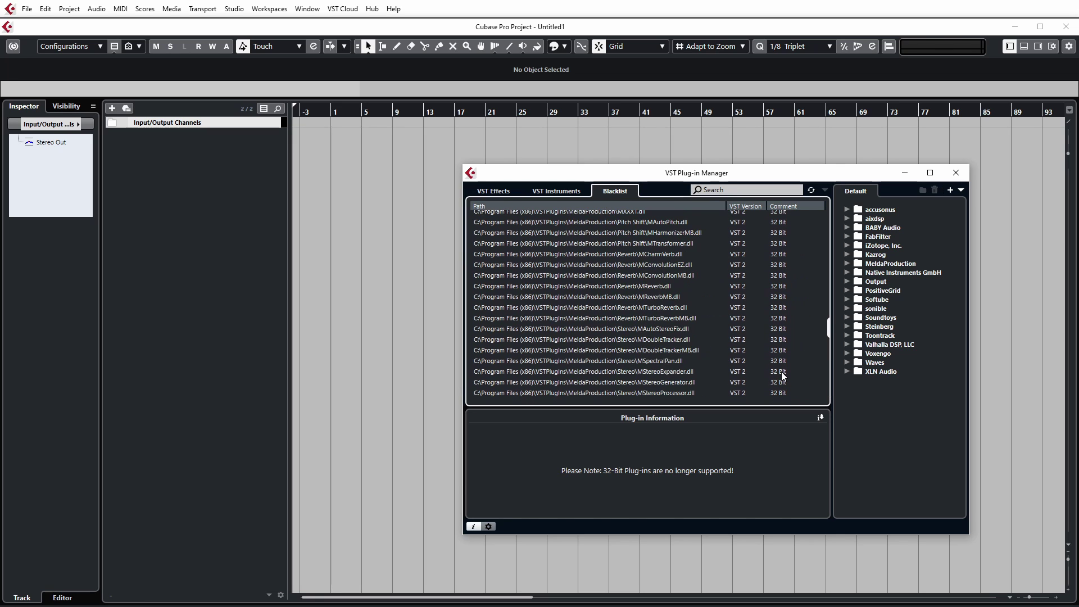
pyautogui.scroll(12, 783, 375)
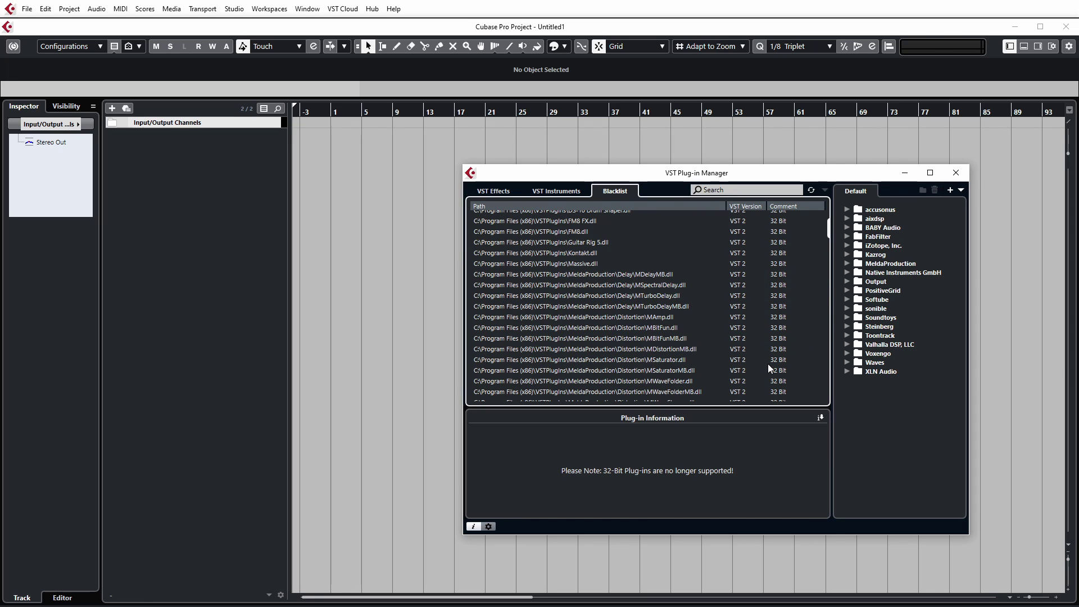
pyautogui.scroll(5, 768, 363)
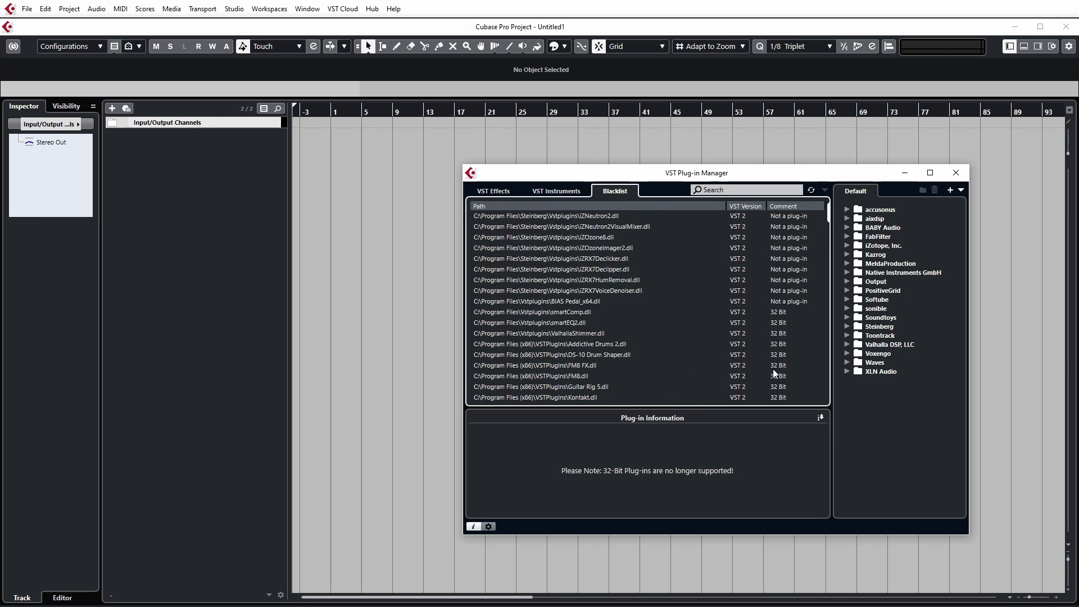
pyautogui.scroll(-15, 773, 368)
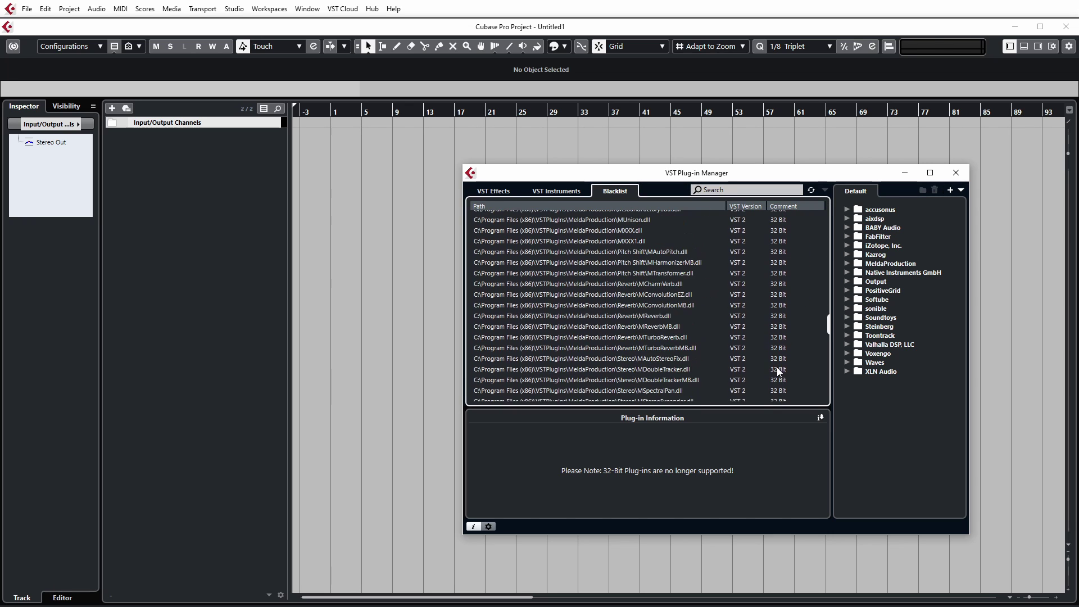
pyautogui.scroll(-10, 778, 369)
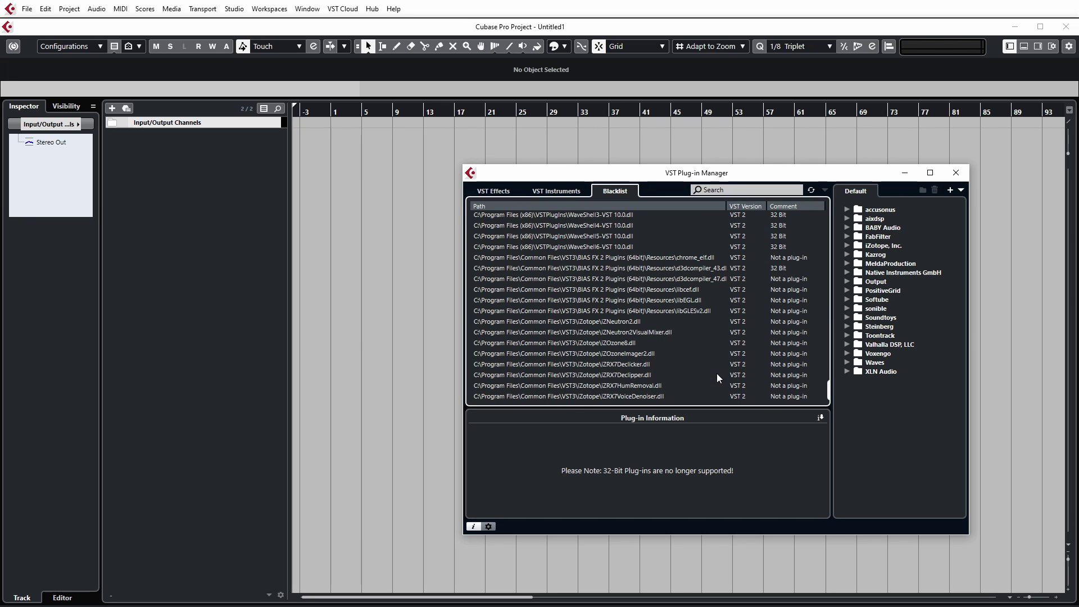
pyautogui.scroll(6, 719, 371)
pyautogui.scroll(6, 727, 370)
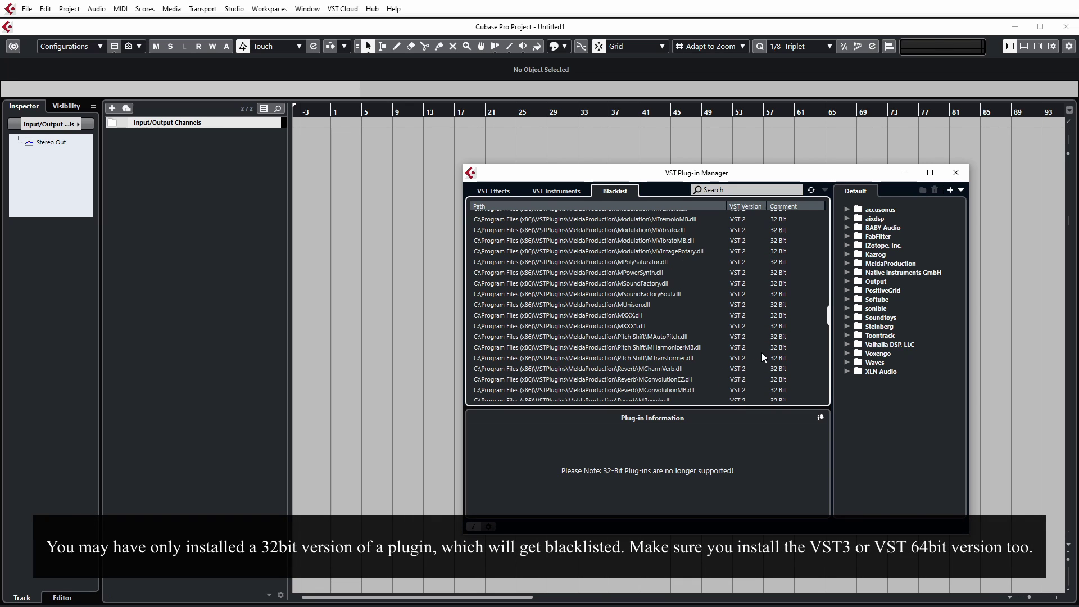
pyautogui.scroll(5, 761, 353)
pyautogui.scroll(5, 761, 352)
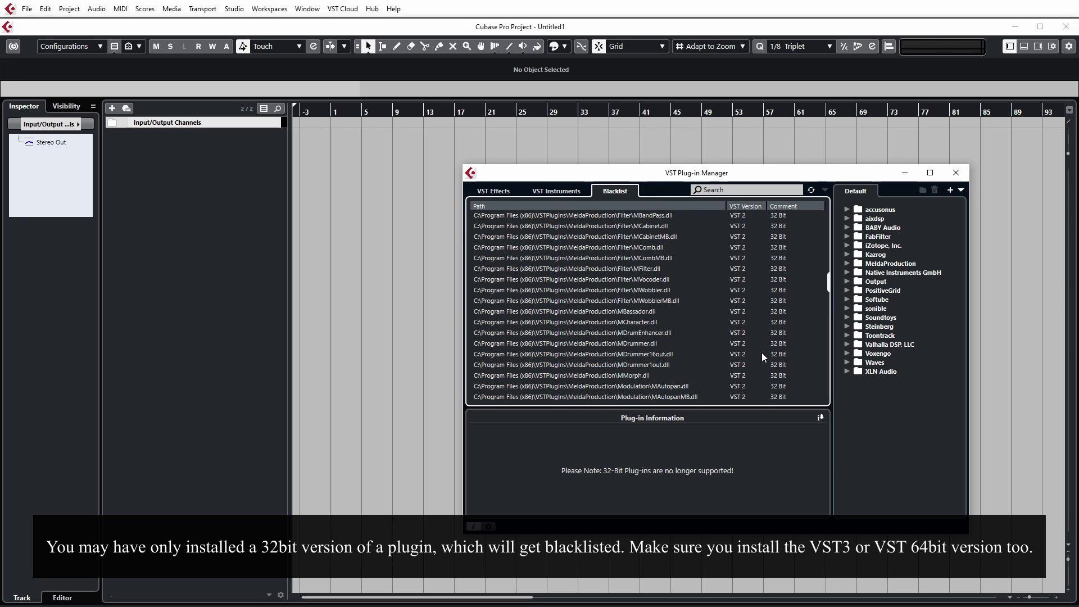
pyautogui.scroll(10, 761, 353)
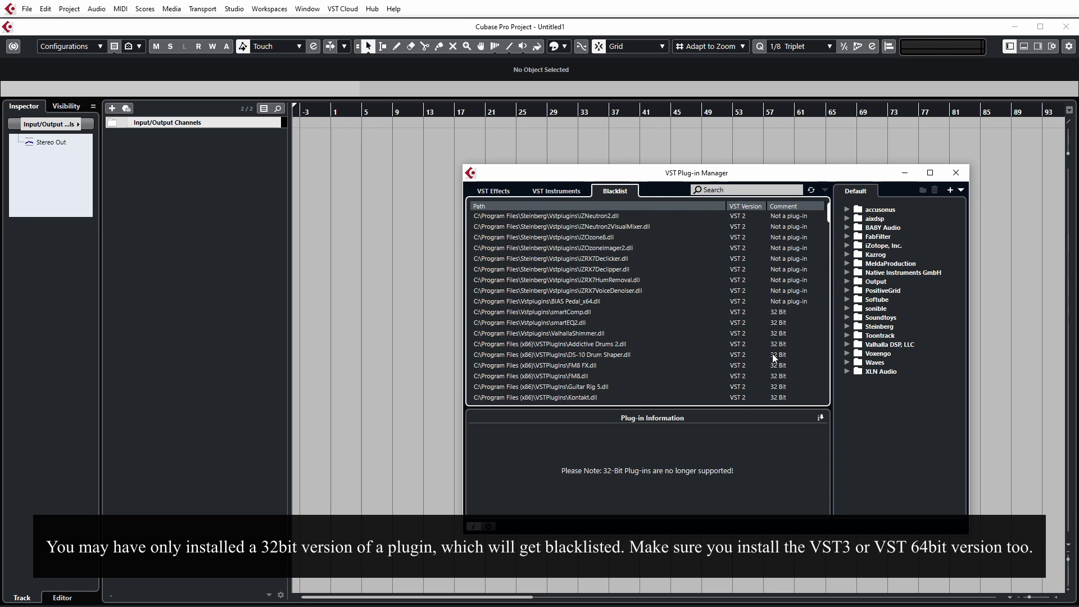
pyautogui.scroll(-10, 751, 391)
pyautogui.scroll(-15, 744, 390)
pyautogui.moveTo(830, 395); pyautogui.dragTo(820, 214)
# Scroll the VST Effects list, check VST Instruments, then return to VST Effects
pyautogui.click(494, 191)
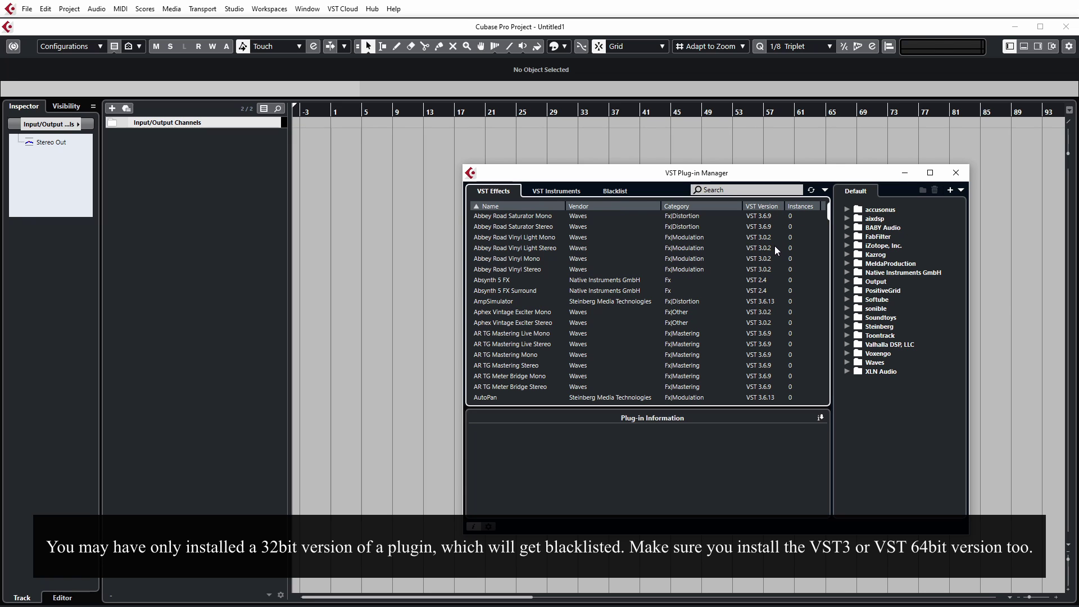
pyautogui.scroll(-15, 786, 278)
pyautogui.scroll(-20, 771, 355)
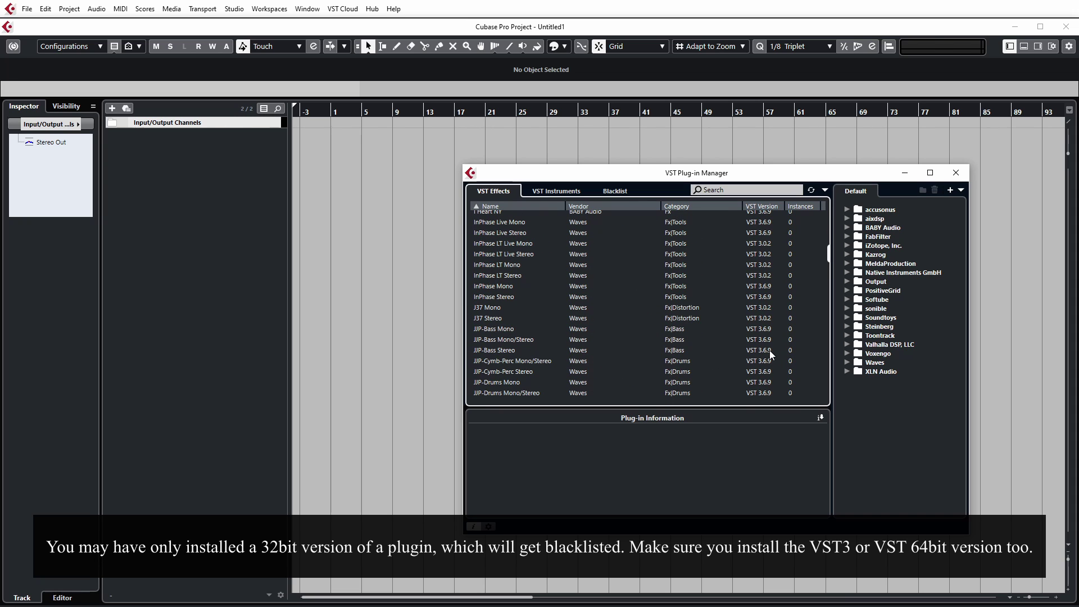
pyautogui.scroll(-5, 770, 349)
pyautogui.click(575, 191)
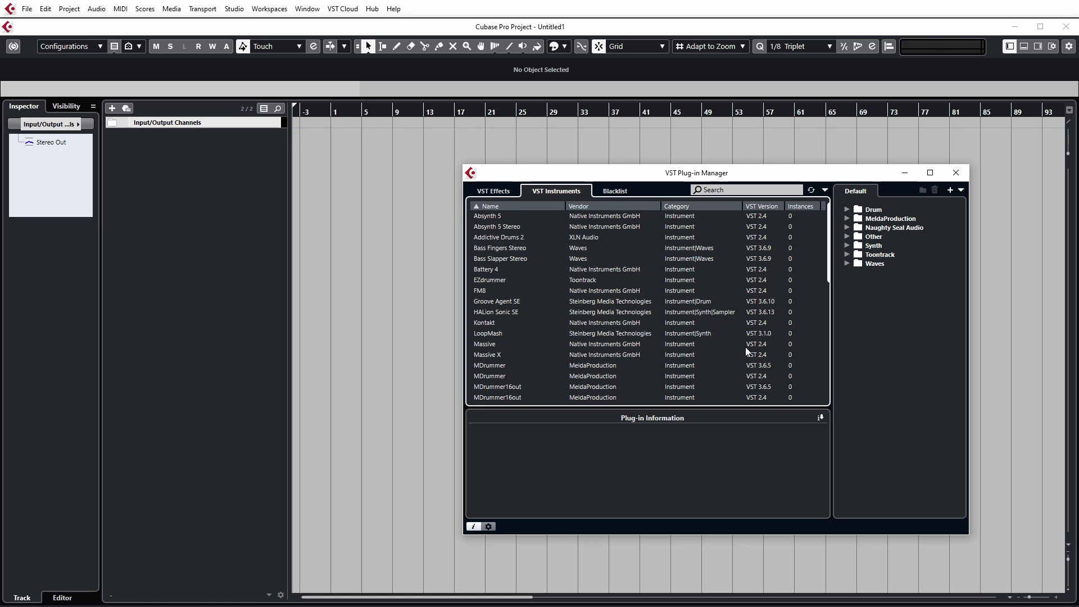
pyautogui.click(495, 190)
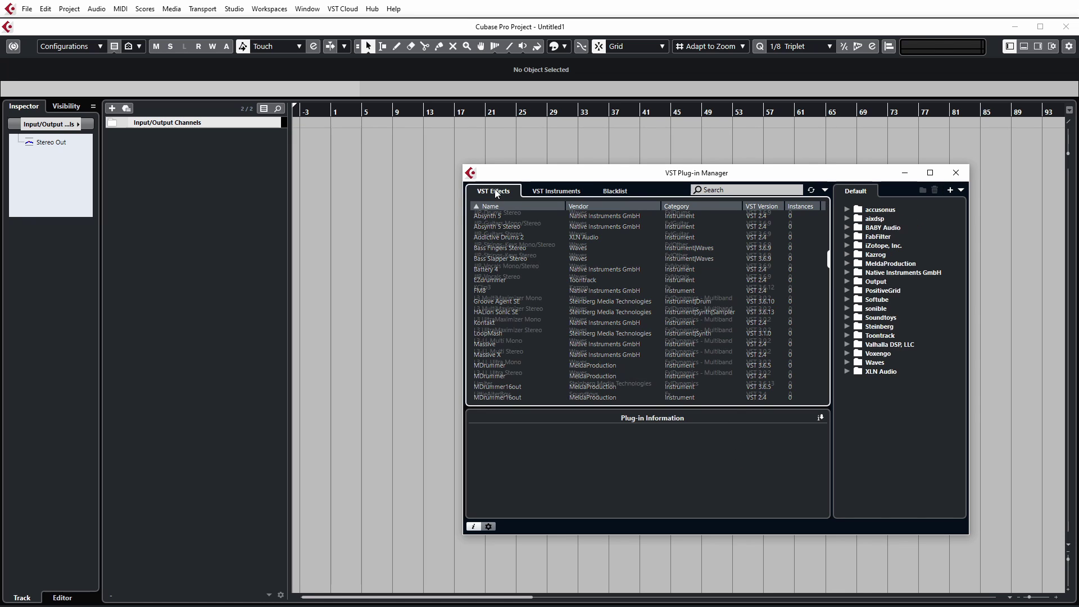
# Reveal the VST 2 Plug-in Path Settings and run Rescan All once more
pyautogui.click(489, 526)
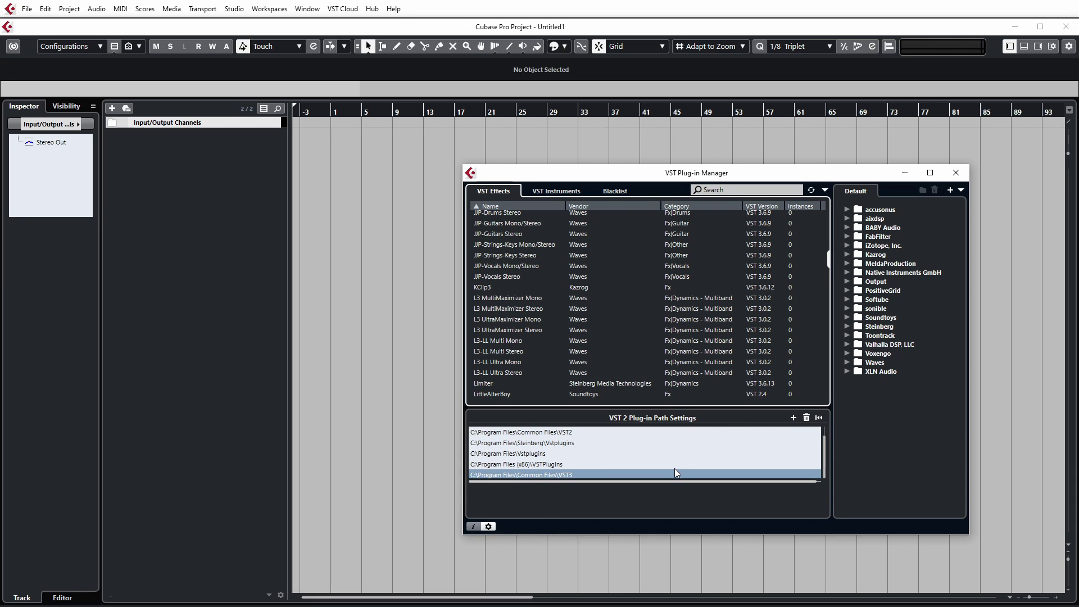
pyautogui.click(811, 190)
# Open the Blacklist tab to see the 32 Bit plug-ins from the x86 VSTPlugins folder
pyautogui.click(607, 192)
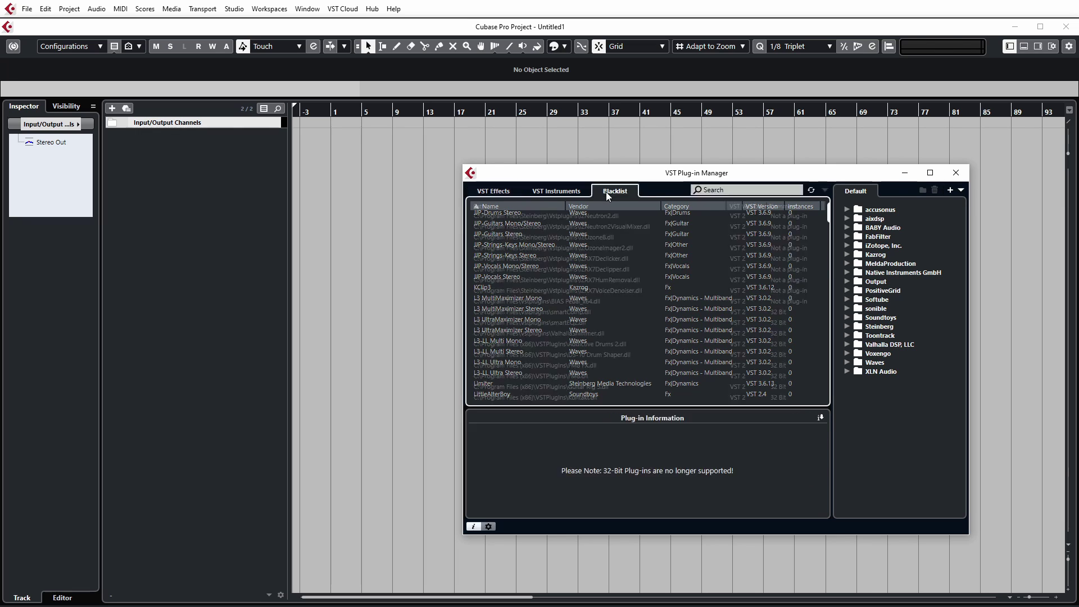